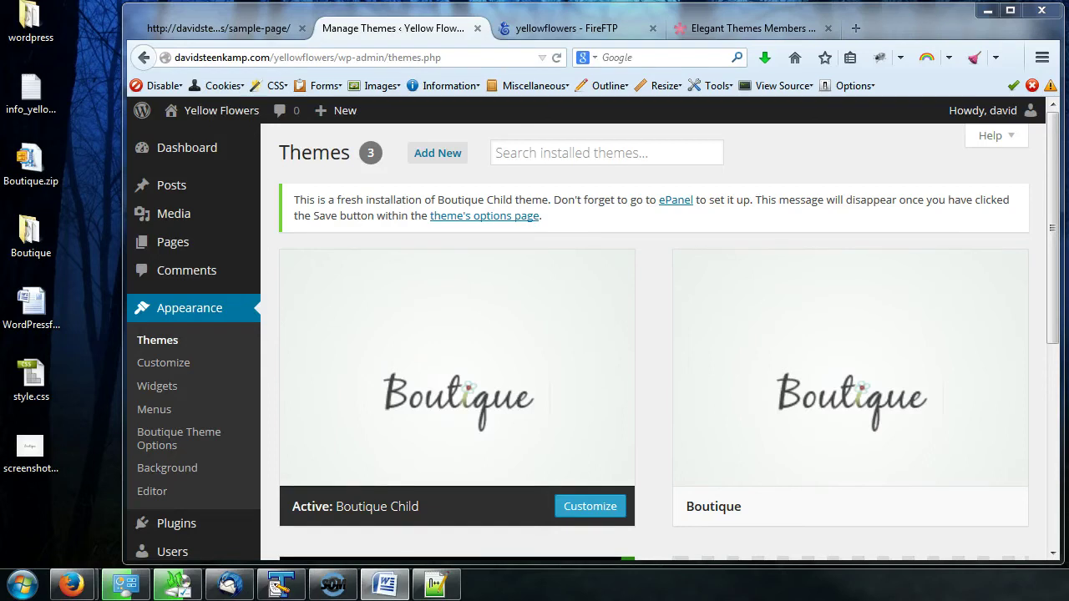
# - Open the live customizer for the Boutique Child theme and review its Site Title & Tagline settings
pyautogui.click(181, 369)
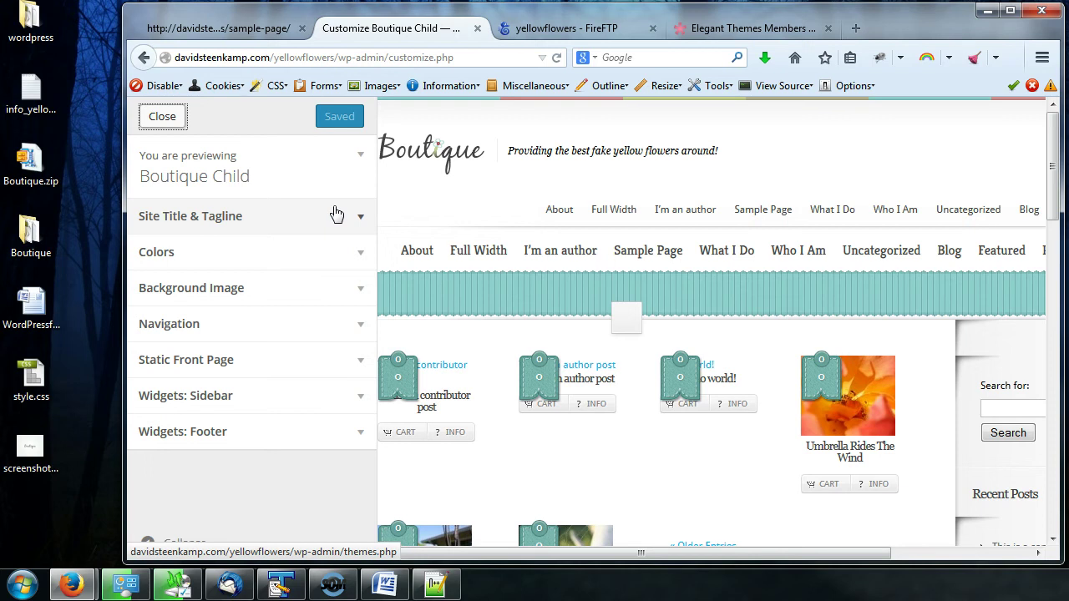
pyautogui.click(265, 118)
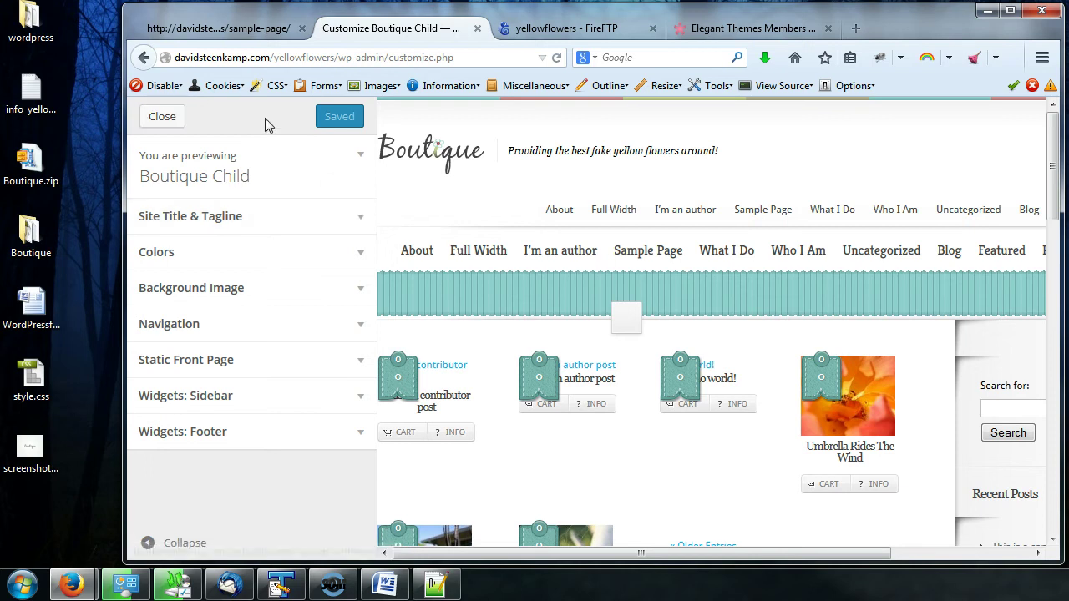
pyautogui.click(359, 219)
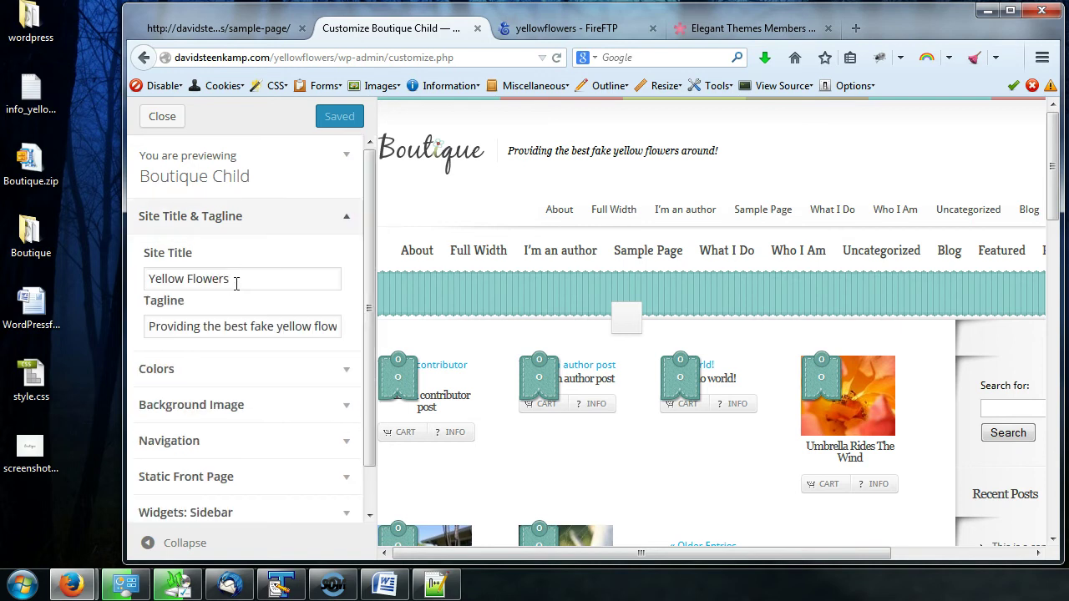
pyautogui.click(241, 280)
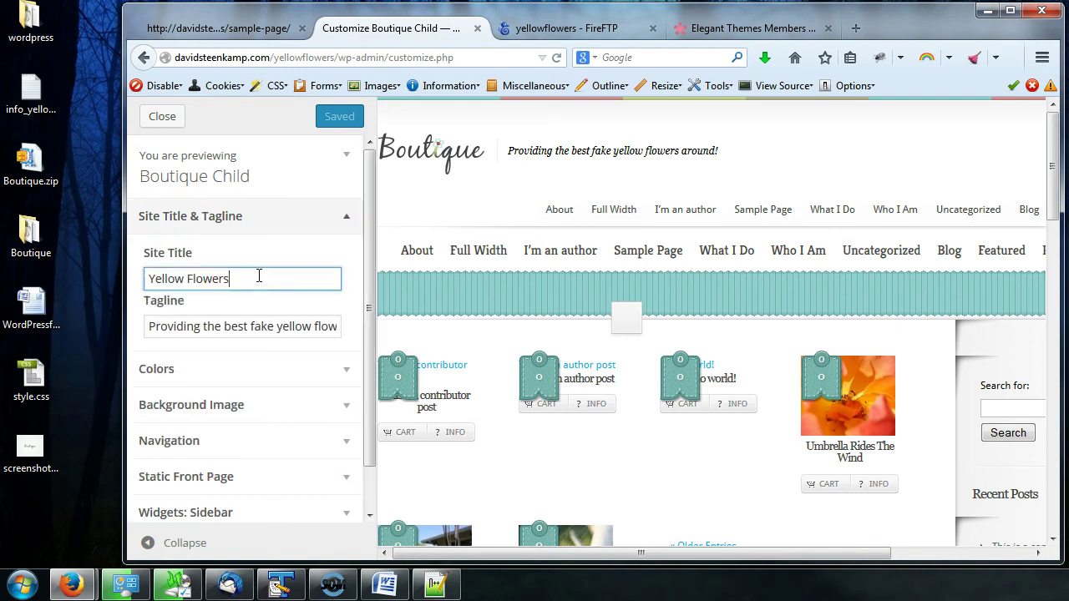
pyautogui.click(278, 326)
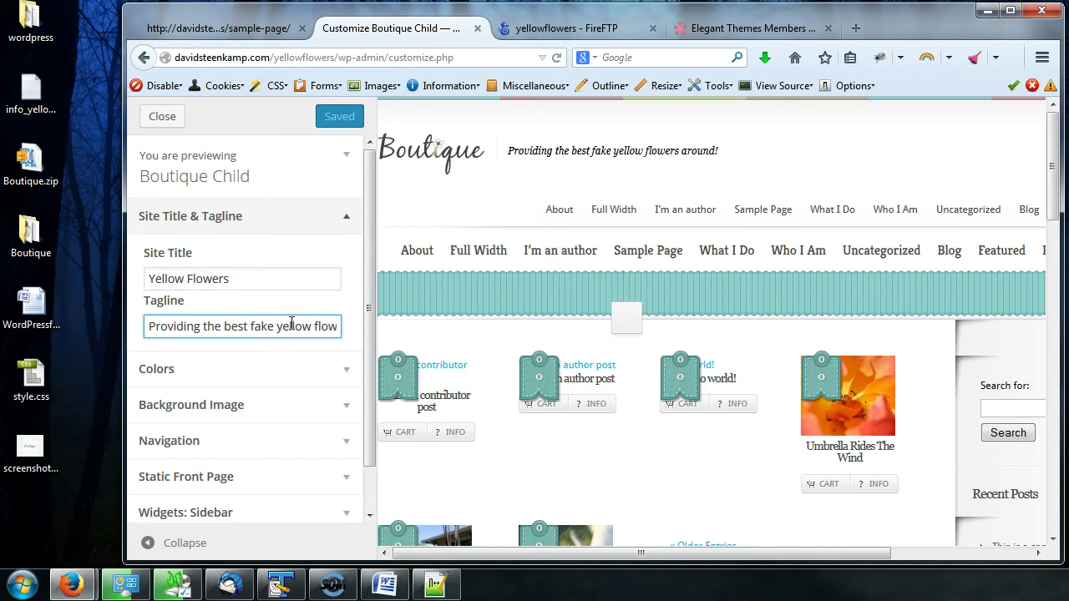
pyautogui.moveTo(291, 325); pyautogui.dragTo(351, 327)
pyautogui.press('End')
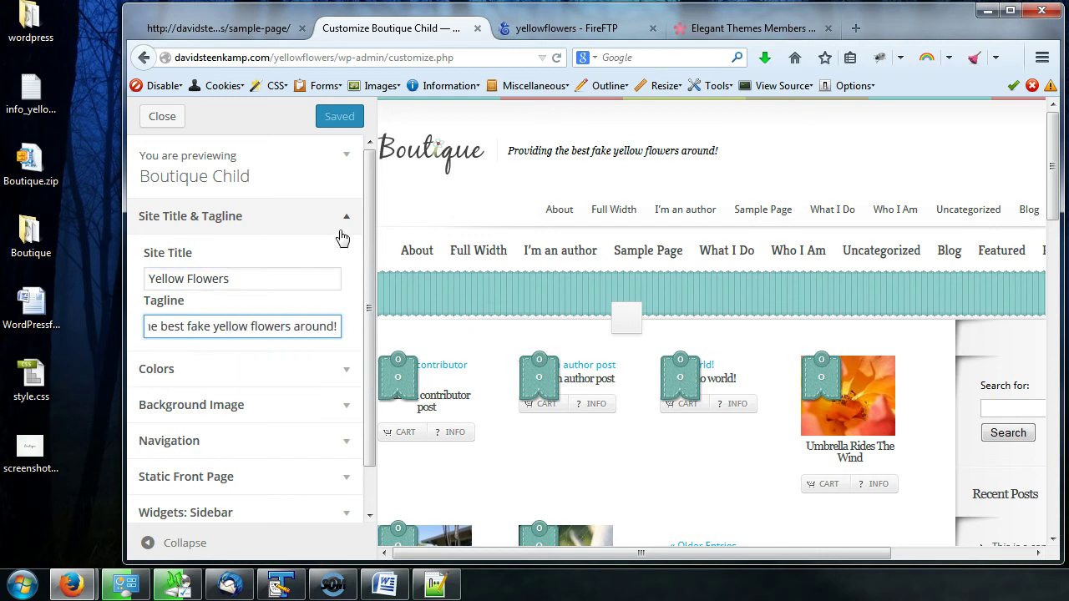
pyautogui.click(348, 221)
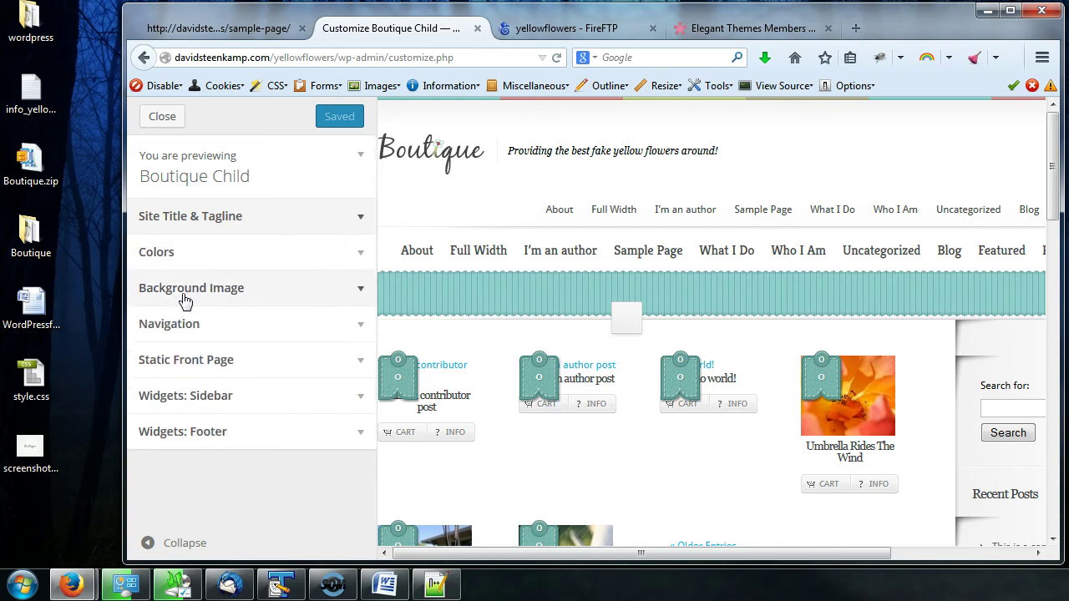
# - Try a light grey background color, #c4c4c4, for the site in the Colors settings
pyautogui.click(360, 253)
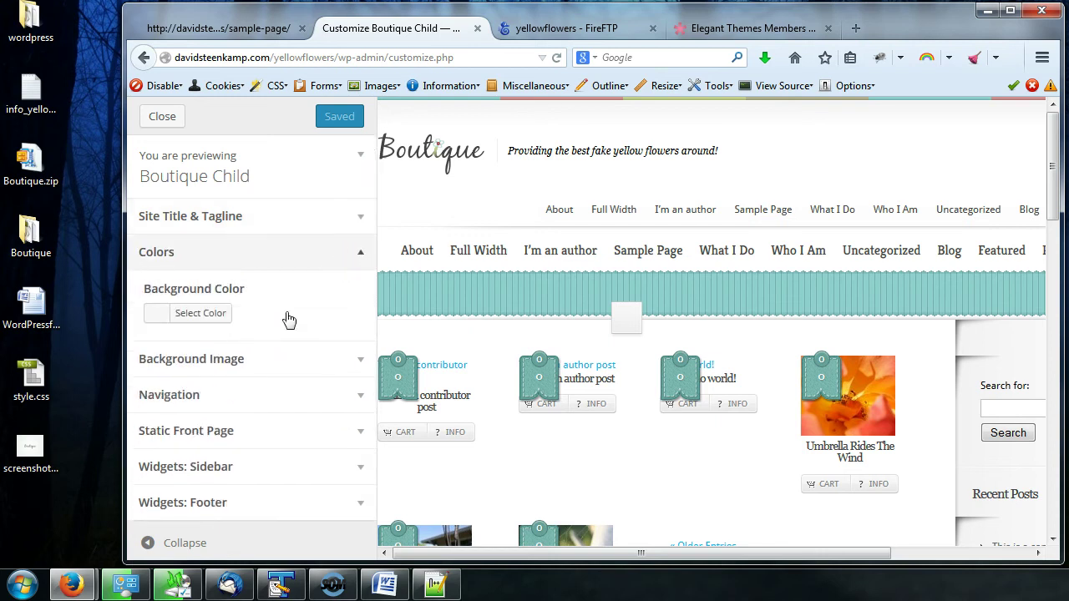
pyautogui.click(215, 316)
pyautogui.click(251, 423)
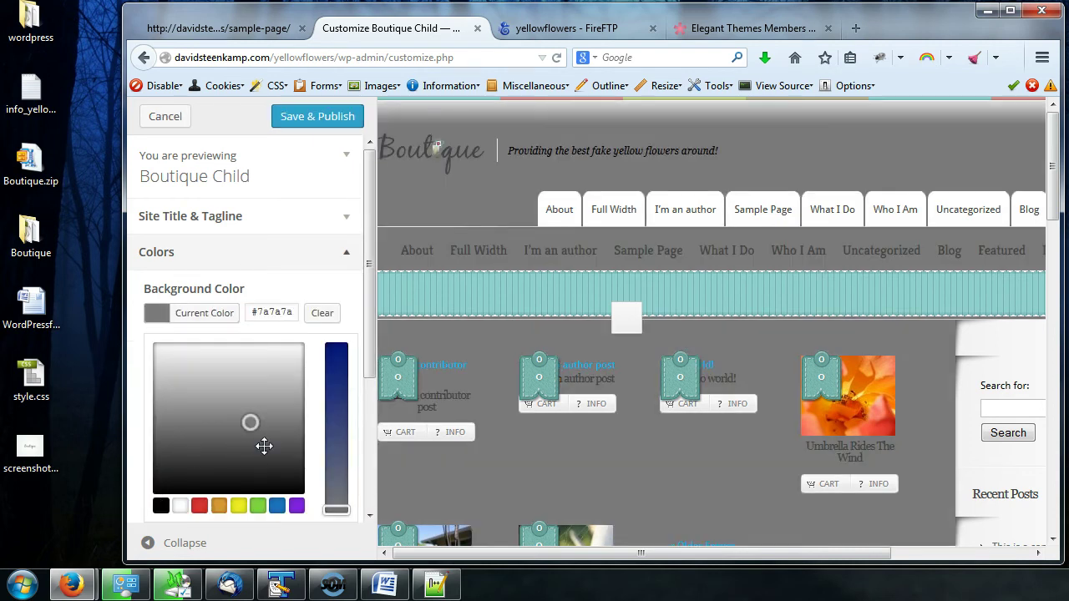
pyautogui.moveTo(264, 446); pyautogui.dragTo(307, 377)
pyautogui.scroll(-3, 322, 525)
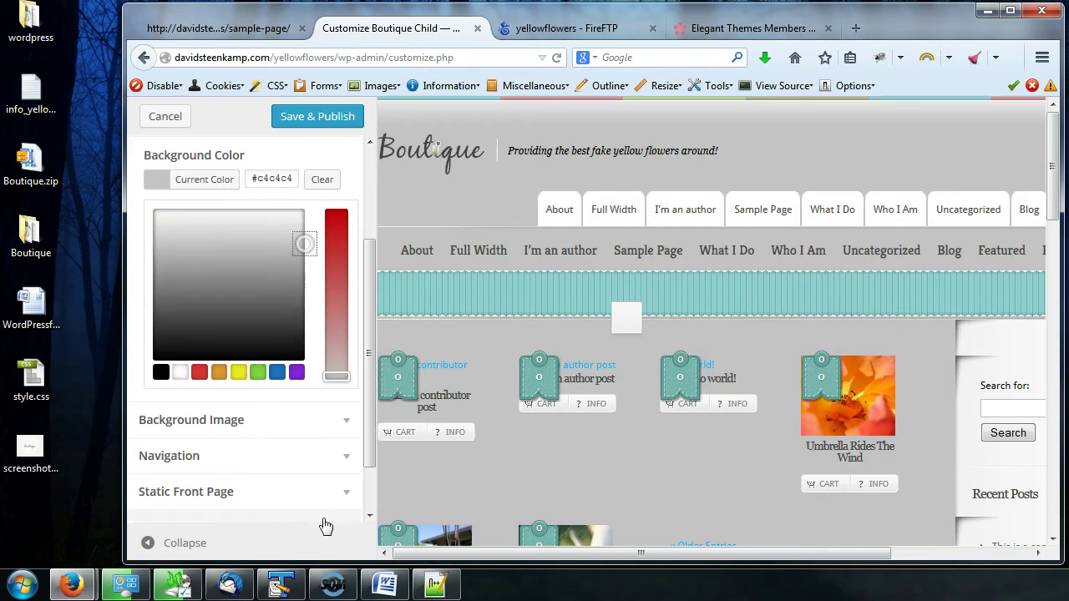
# - Try yellow #eeee22, orange #dd9933, brown #754018 and green #24ad7f as the site's background color
pyautogui.click(239, 373)
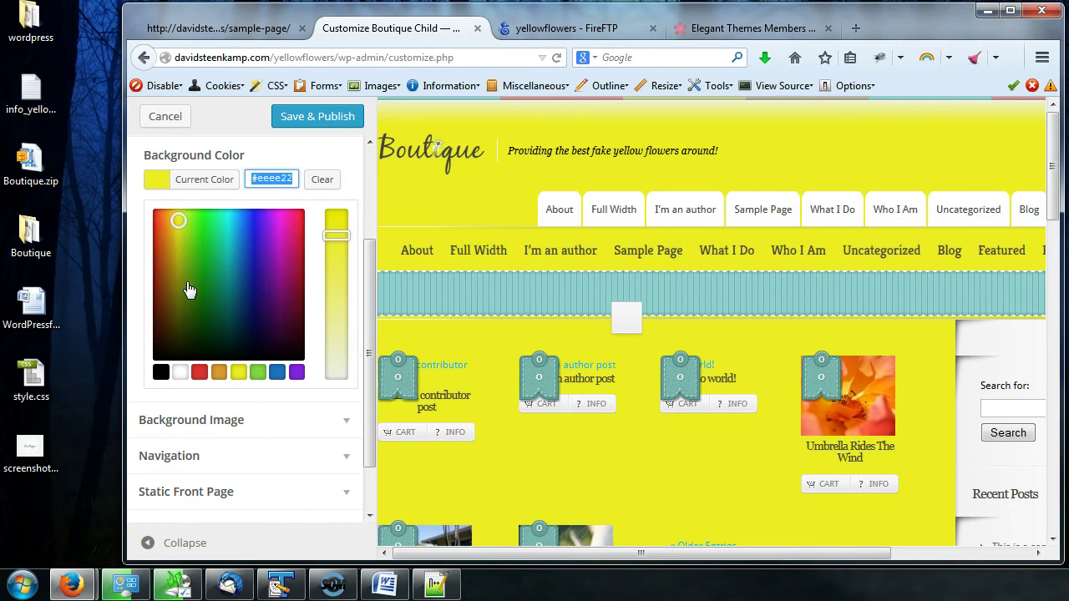
pyautogui.click(219, 372)
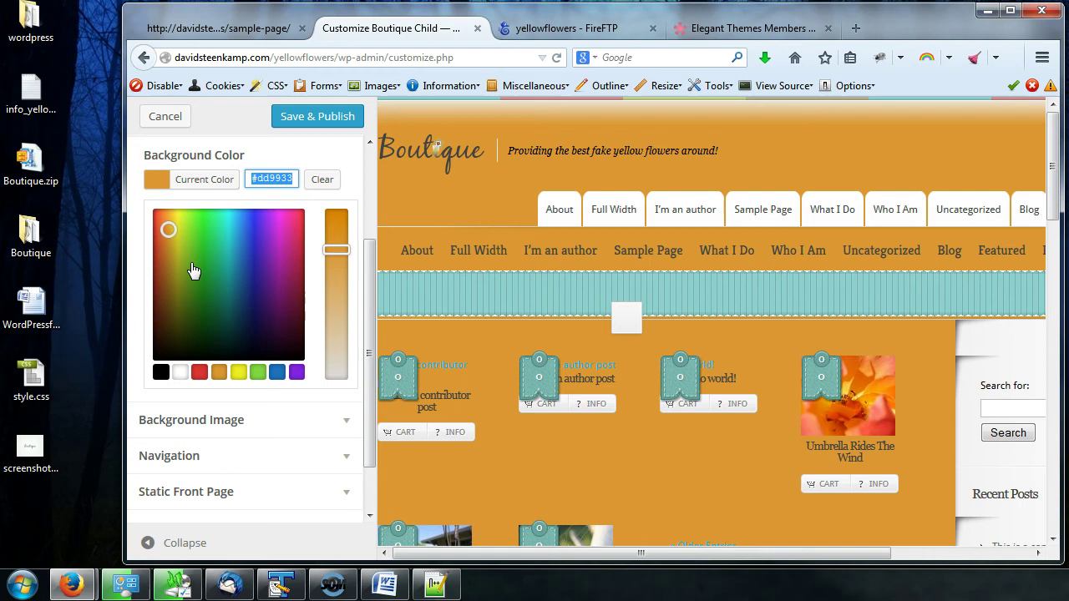
pyautogui.click(164, 291)
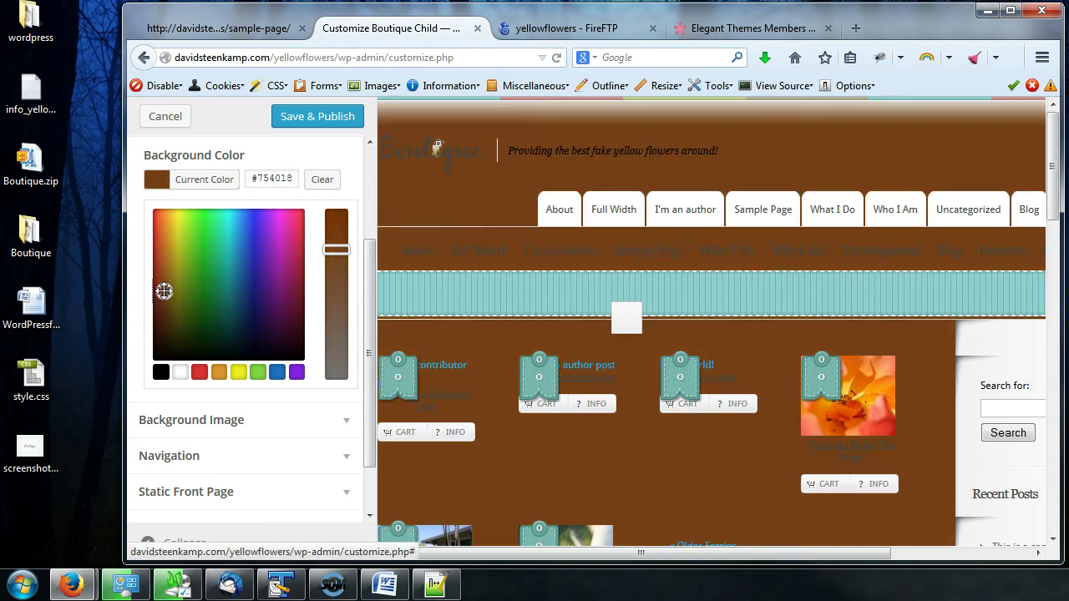
pyautogui.click(222, 259)
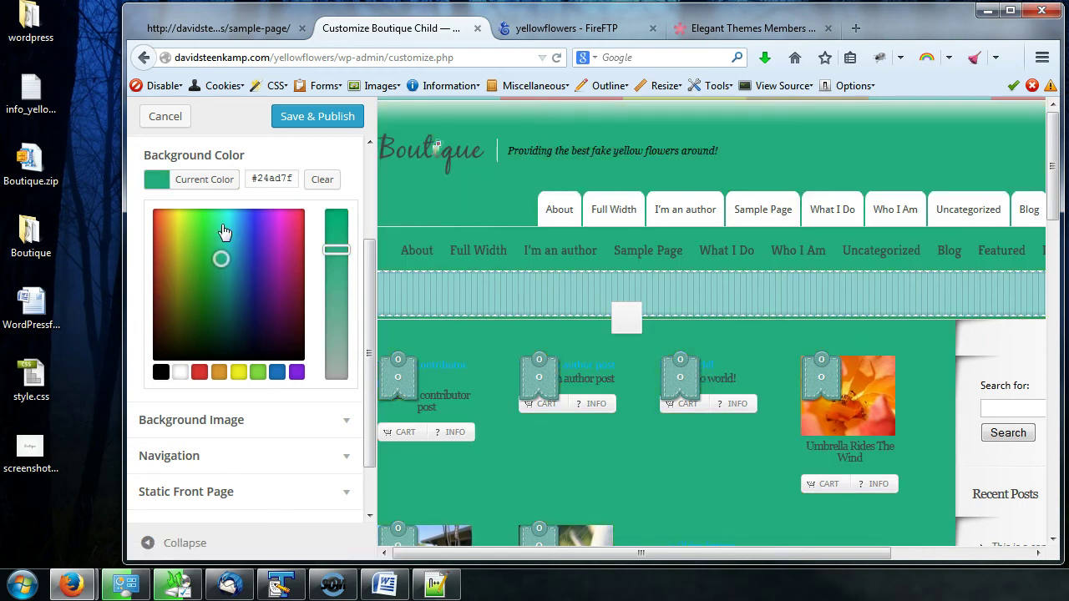
# - Lower the saturation of the green background color to #91ad9e and close the color picker
pyautogui.click(321, 179)
pyautogui.moveTo(337, 248); pyautogui.dragTo(338, 353)
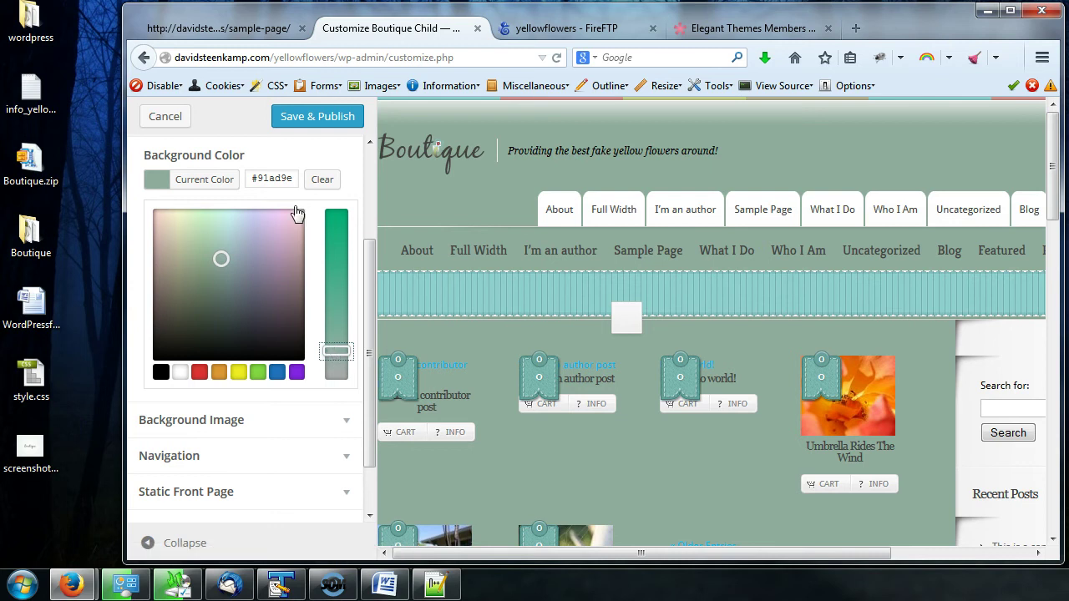
pyautogui.click(328, 198)
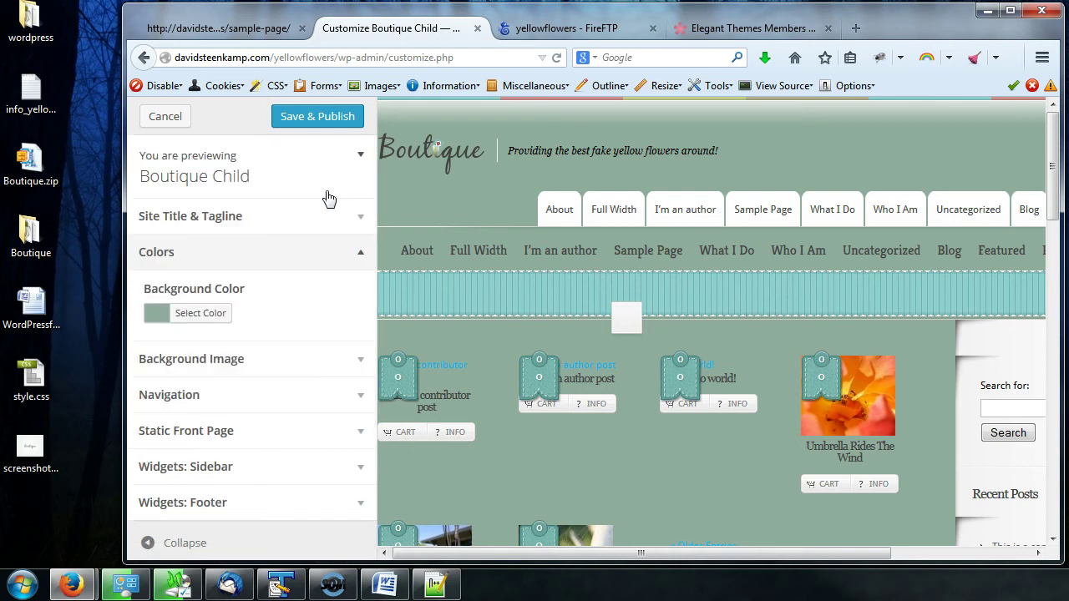
# - Clear the custom background color and collapse the Colors settings
pyautogui.click(200, 313)
pyautogui.click(323, 313)
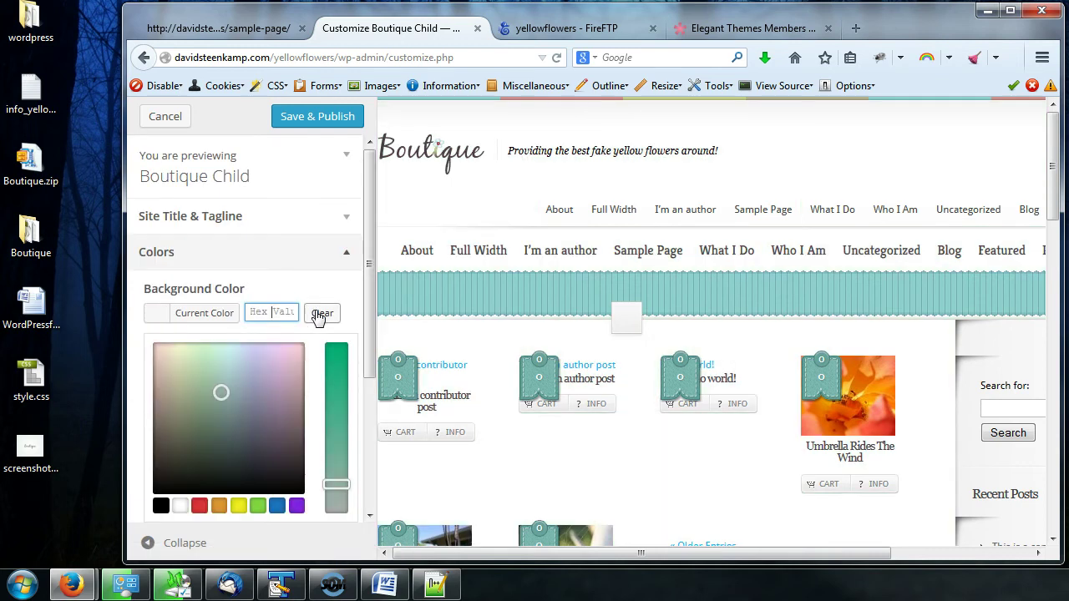
pyautogui.click(345, 256)
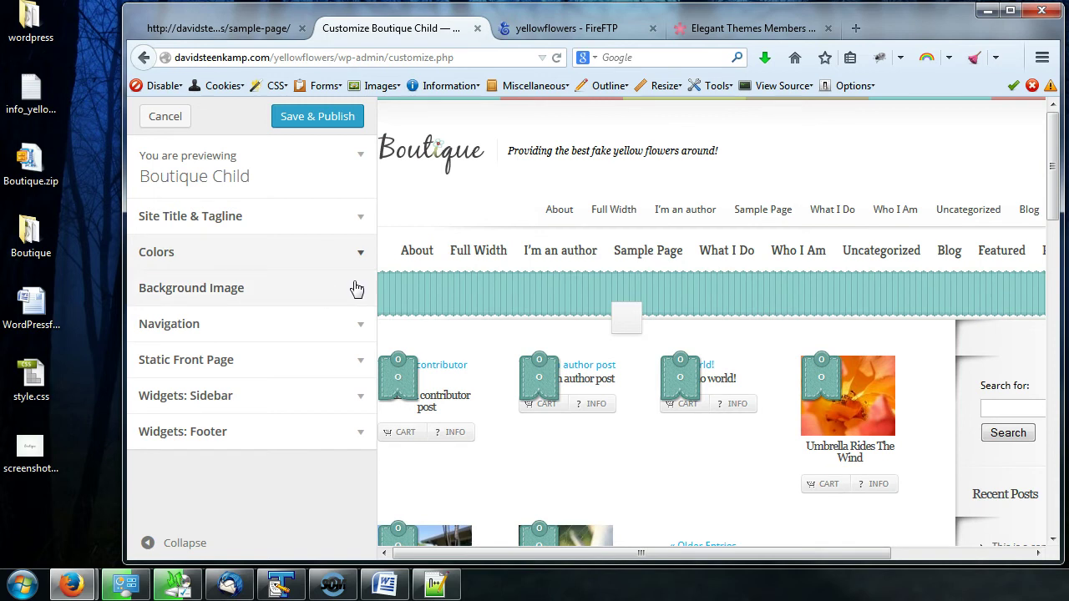
# - Inspect the Background Image upload option, opening the file chooser and cancelling it without picking a file
pyautogui.click(361, 289)
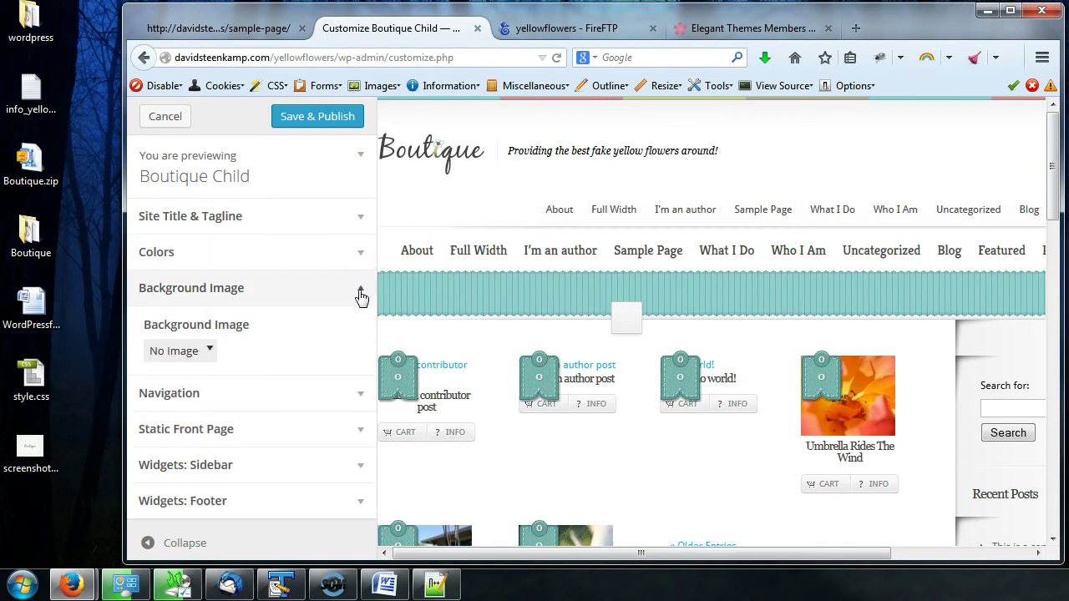
pyautogui.click(208, 356)
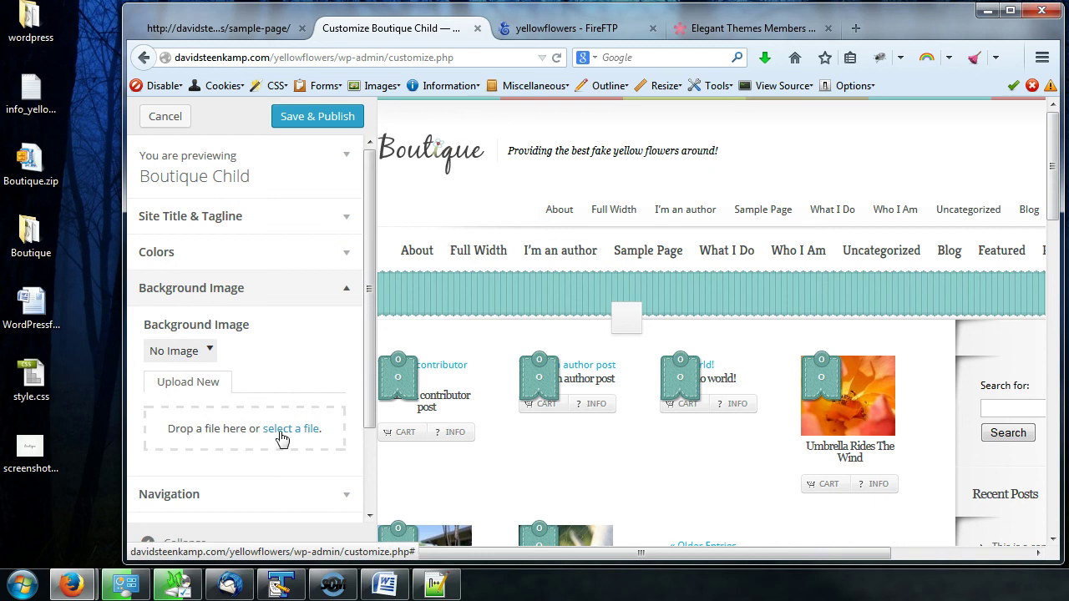
pyautogui.click(314, 432)
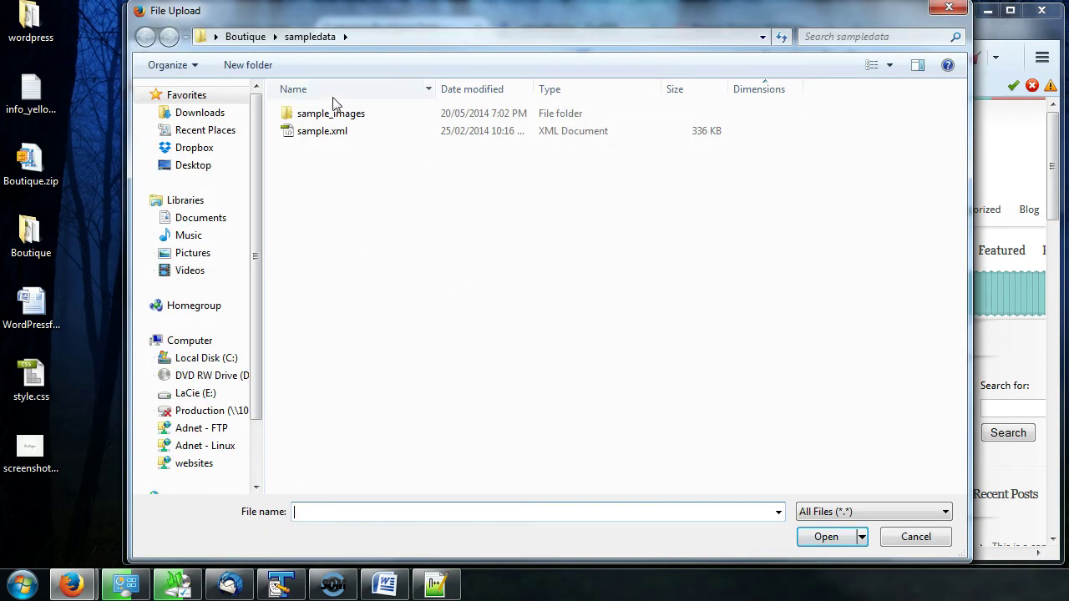
pyautogui.click(916, 538)
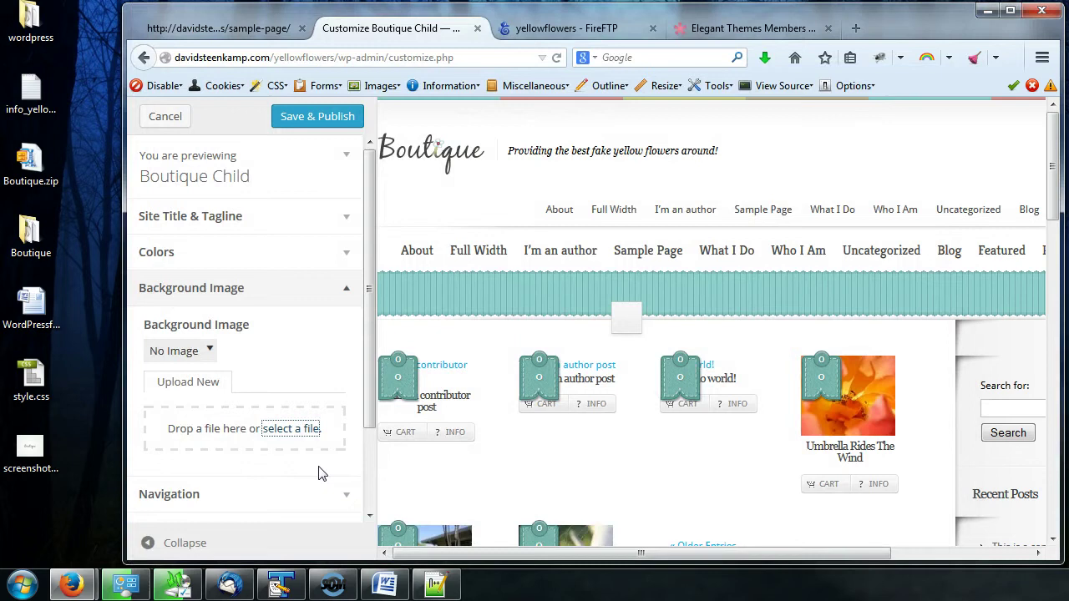
pyautogui.scroll(-2, 367, 339)
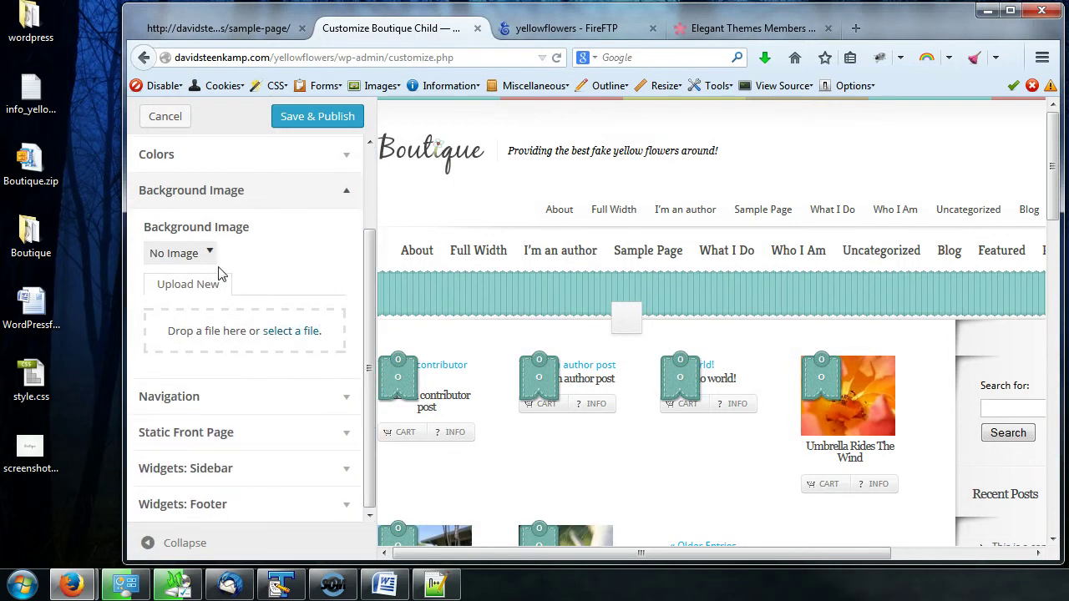
pyautogui.click(345, 198)
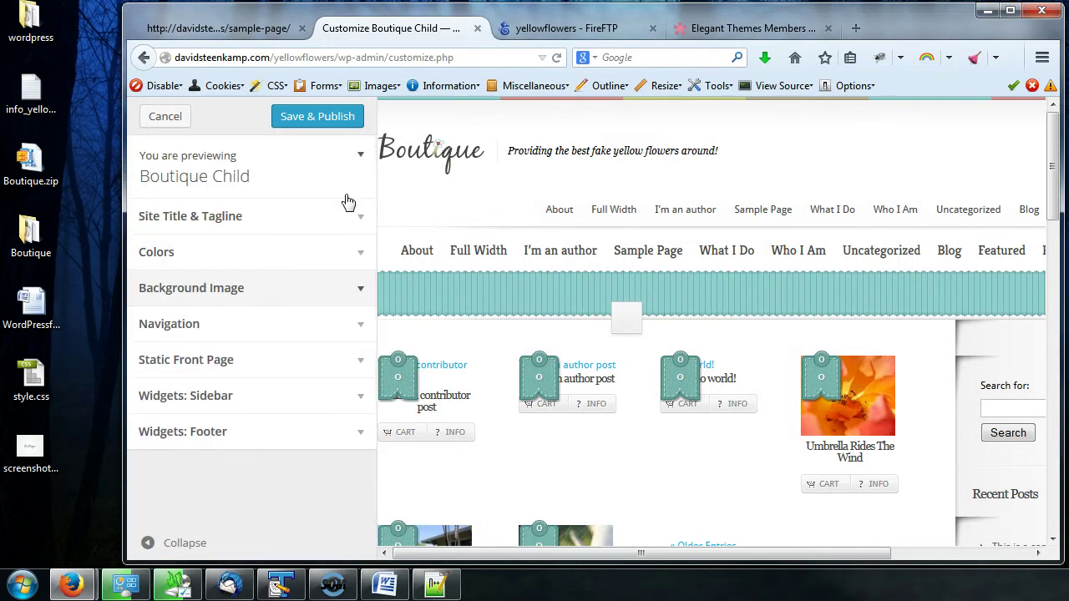
# - Try Main Menu as the primary menu in the Navigation settings and check its submenu in the site preview
pyautogui.click(353, 333)
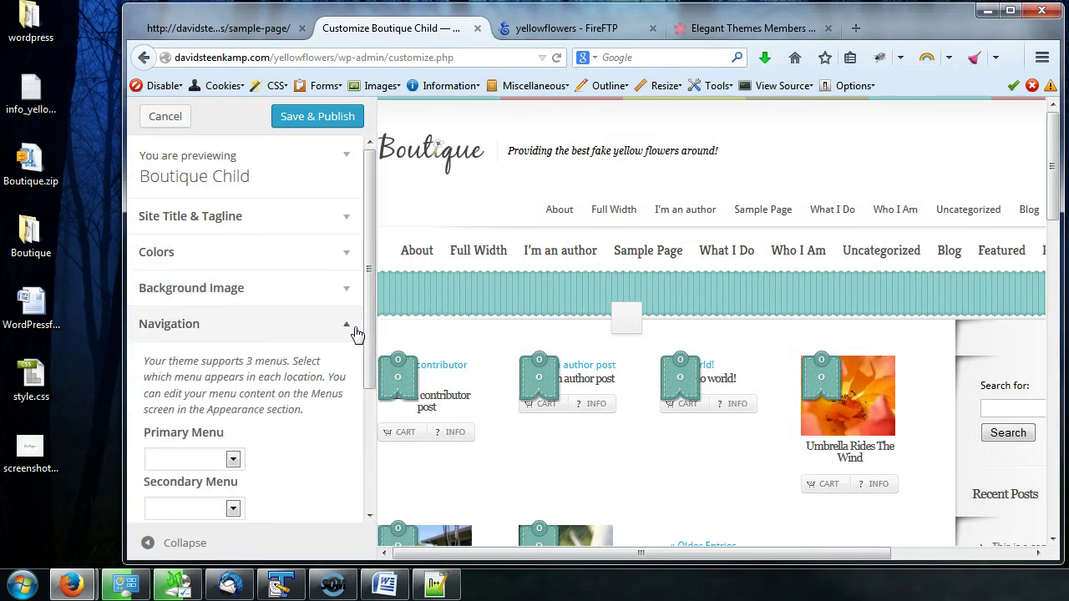
pyautogui.scroll(-3, 362, 401)
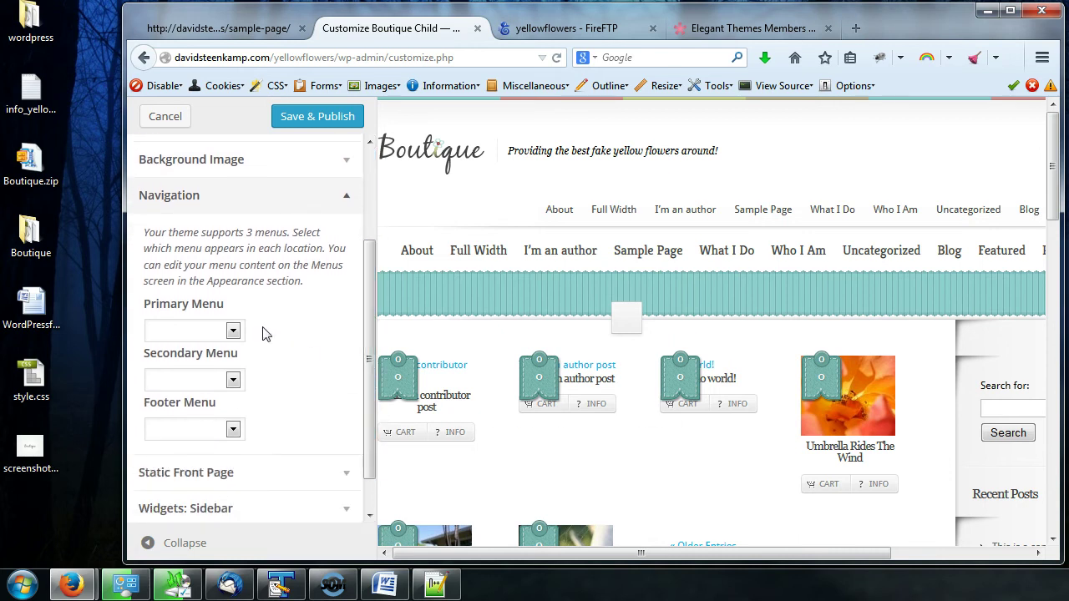
pyautogui.click(231, 332)
pyautogui.click(290, 344)
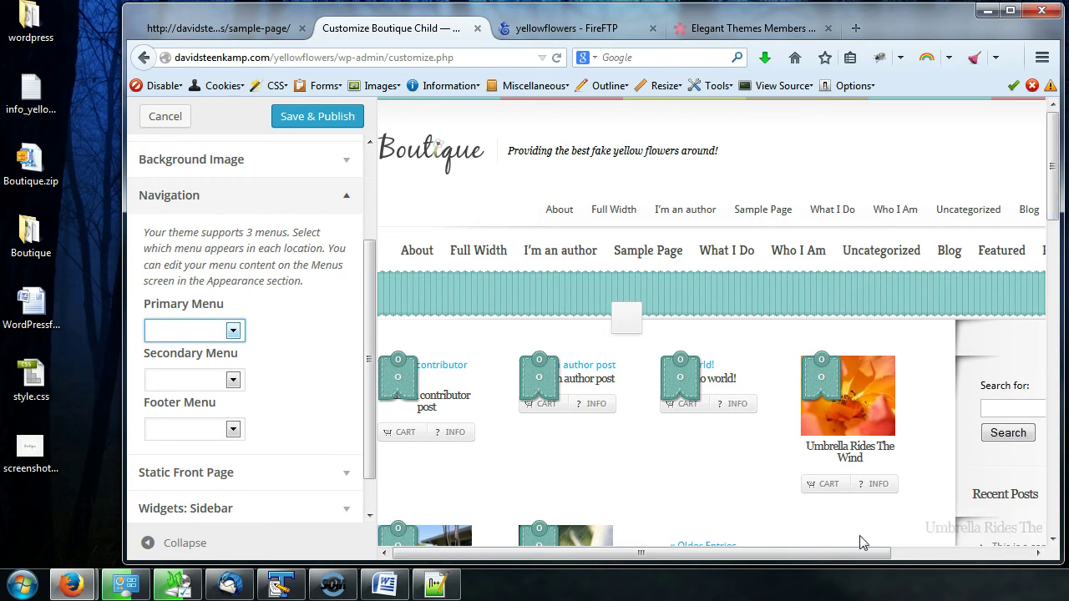
pyautogui.moveTo(835, 553)
pyautogui.mouseDown()
pyautogui.moveTo(942, 563)
pyautogui.moveTo(825, 564)
pyautogui.mouseUp()
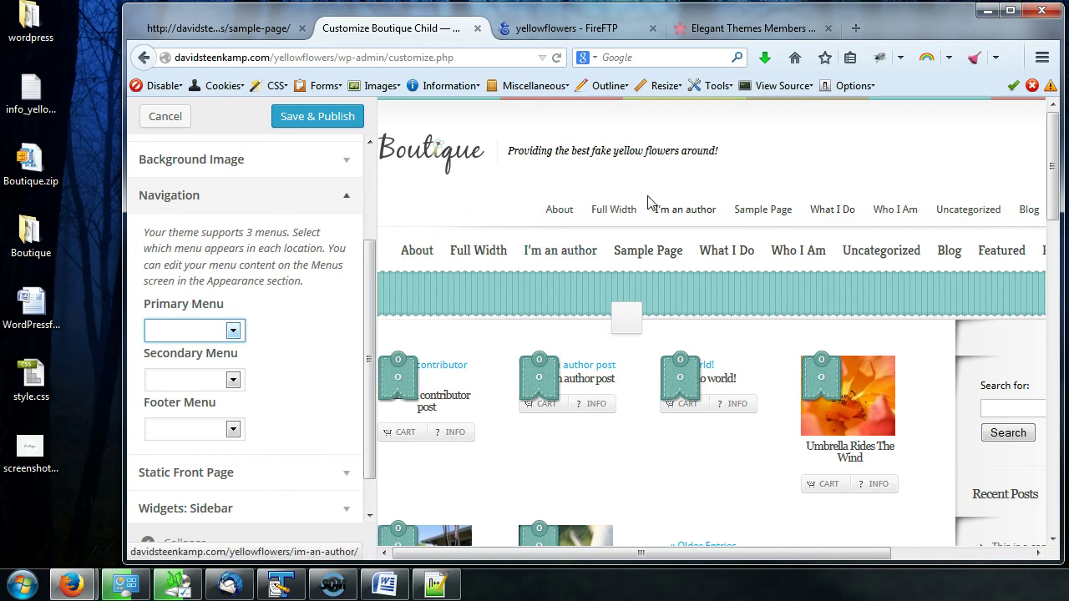
pyautogui.click(233, 331)
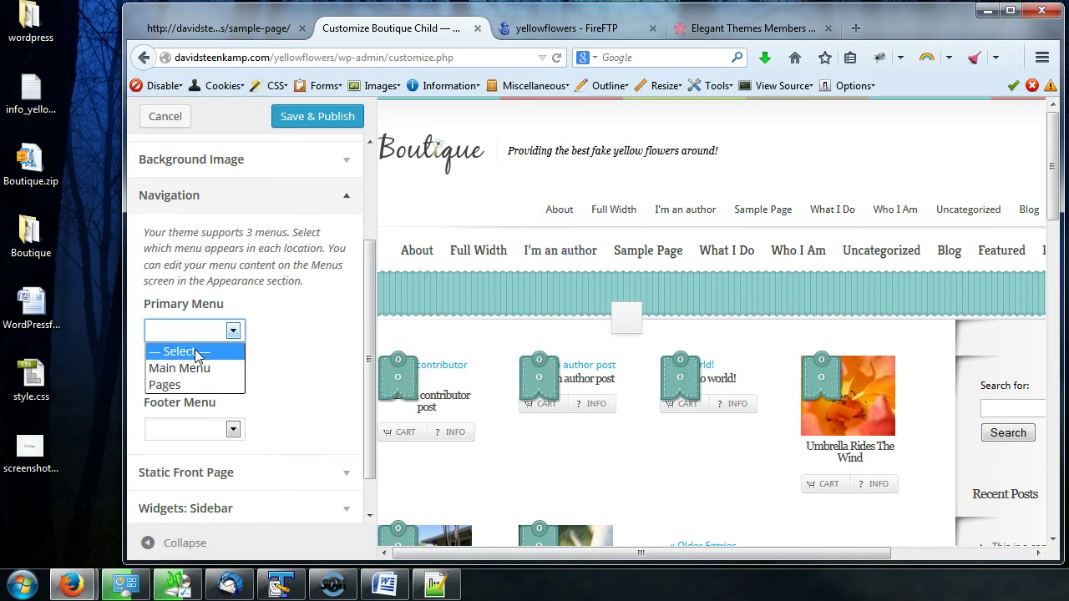
pyautogui.click(201, 378)
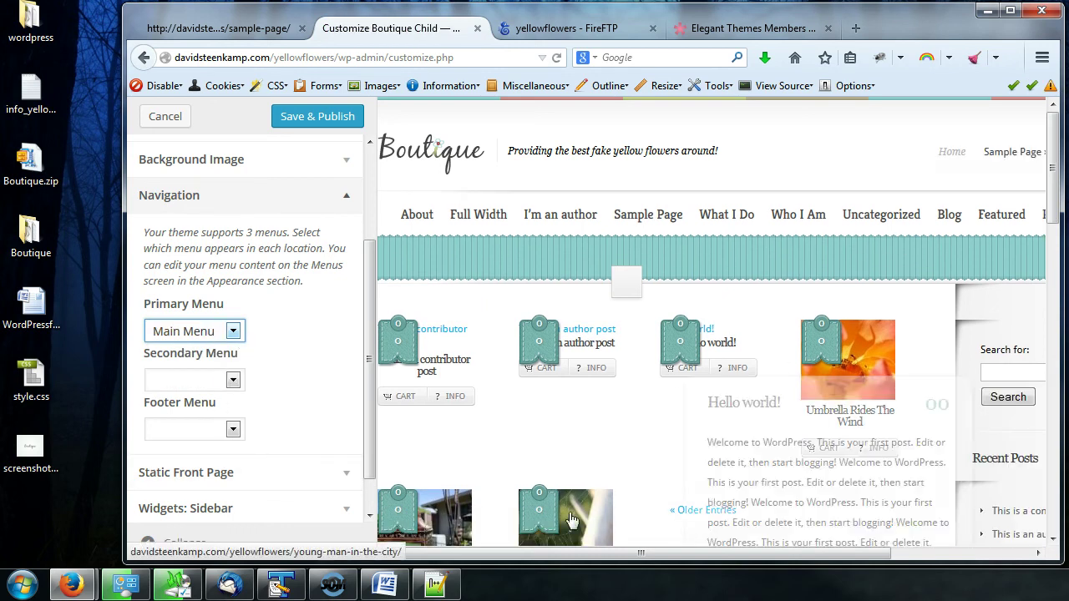
pyautogui.moveTo(547, 553); pyautogui.dragTo(670, 563)
pyautogui.moveTo(885, 151)
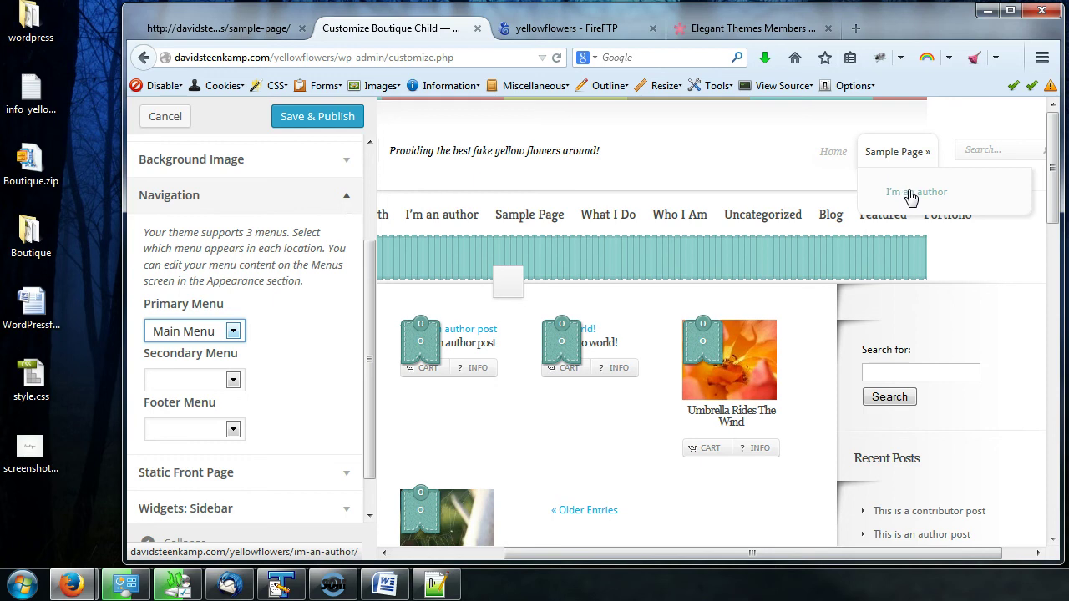
# - Try Pages as the secondary menu and check the navigation bar in the site preview
pyautogui.click(233, 380)
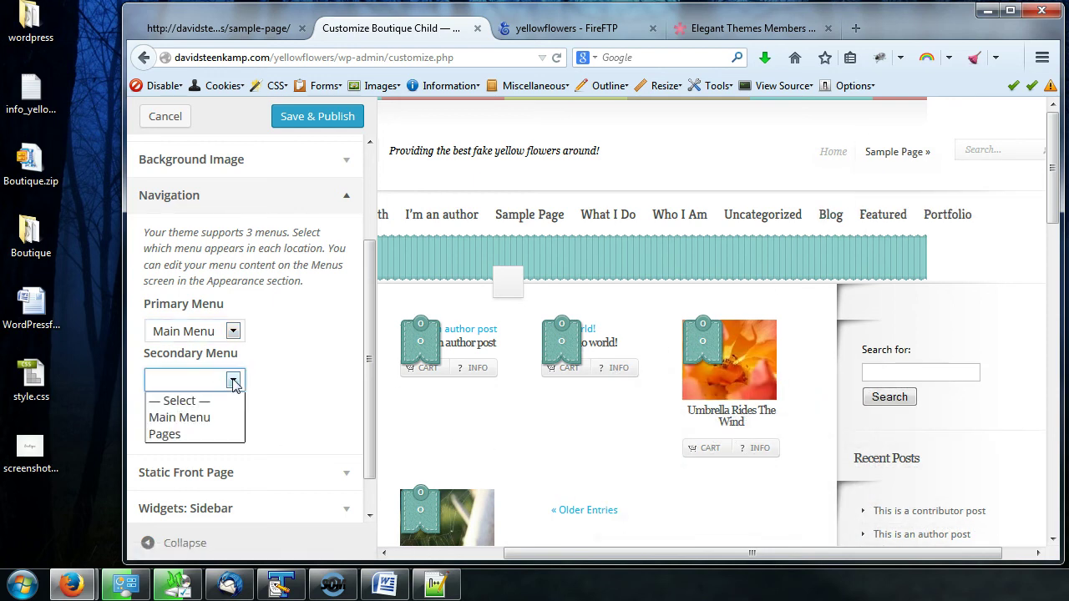
pyautogui.click(189, 434)
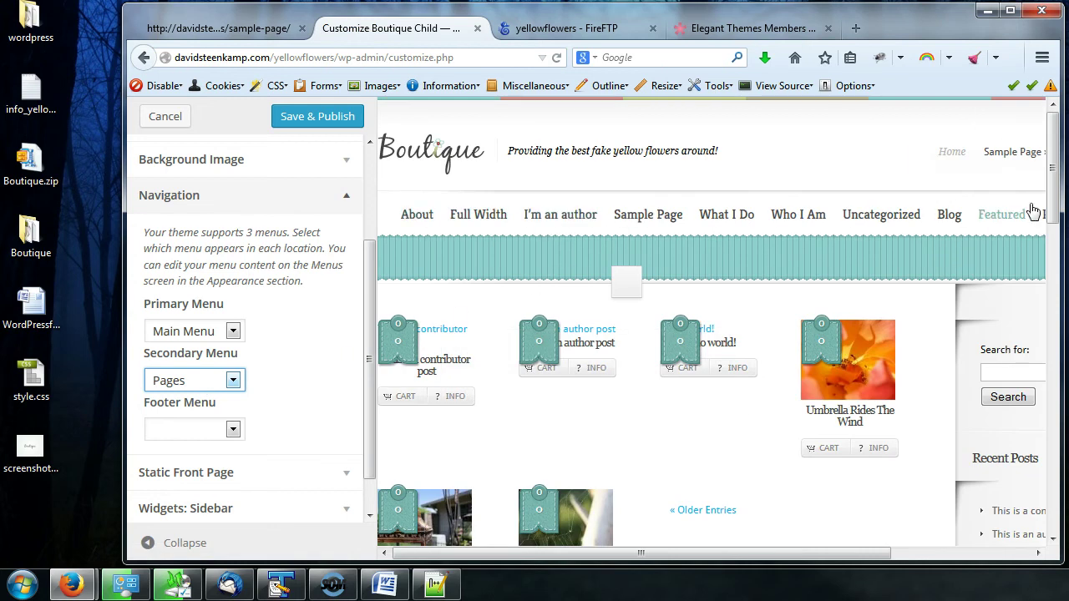
pyautogui.moveTo(563, 553)
pyautogui.mouseDown()
pyautogui.moveTo(704, 553)
pyautogui.moveTo(501, 573)
pyautogui.moveTo(548, 565)
pyautogui.mouseUp()
# - Reset both the primary and secondary menu assignments to — Select —
pyautogui.click(232, 332)
pyautogui.click(214, 348)
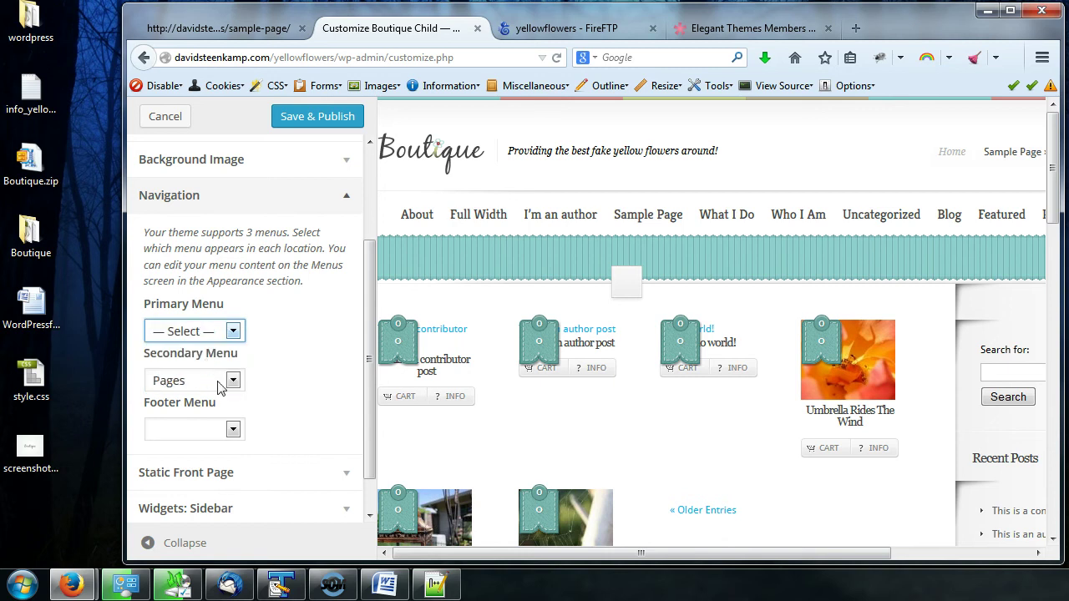
pyautogui.click(232, 380)
pyautogui.click(203, 401)
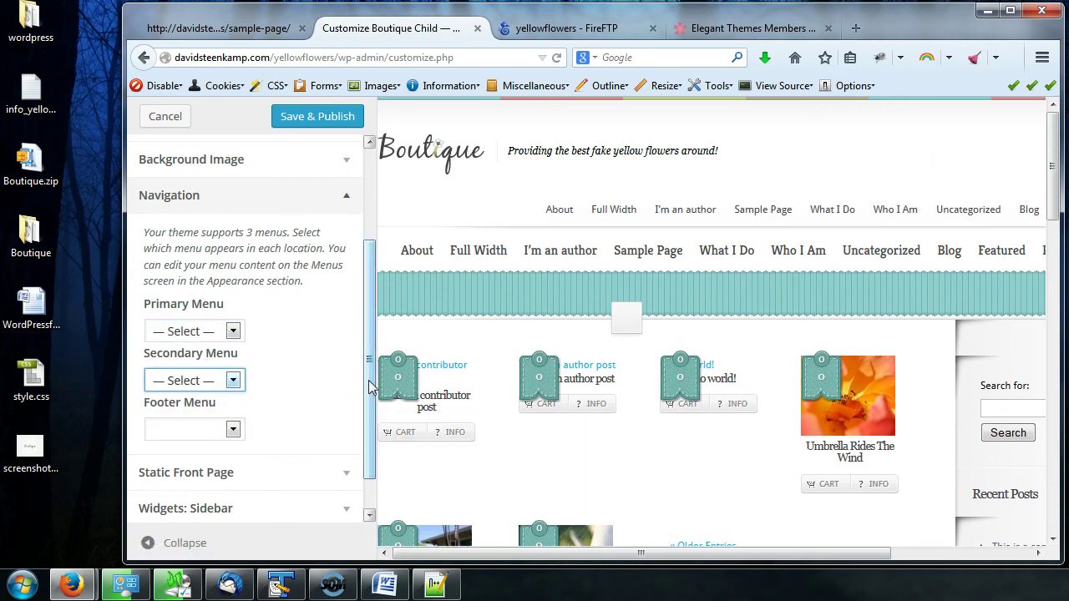
# - Try A static page as the front page display in the Static Front Page settings, and switch back to Your latest posts
pyautogui.scroll(-1, 370, 387)
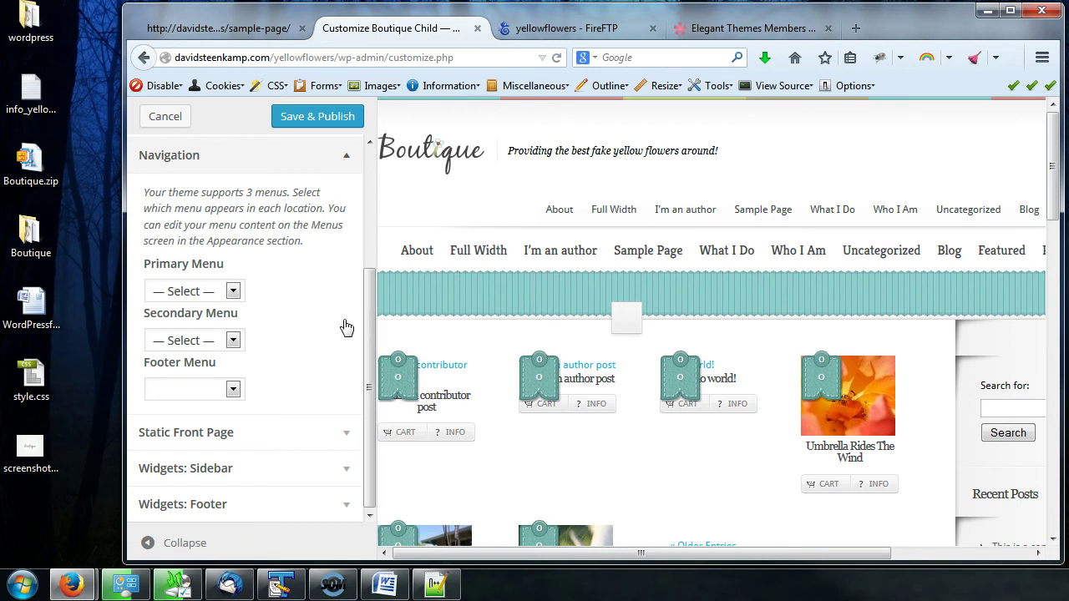
pyautogui.moveTo(370, 328); pyautogui.dragTo(382, 209)
pyautogui.scroll(-1, 351, 250)
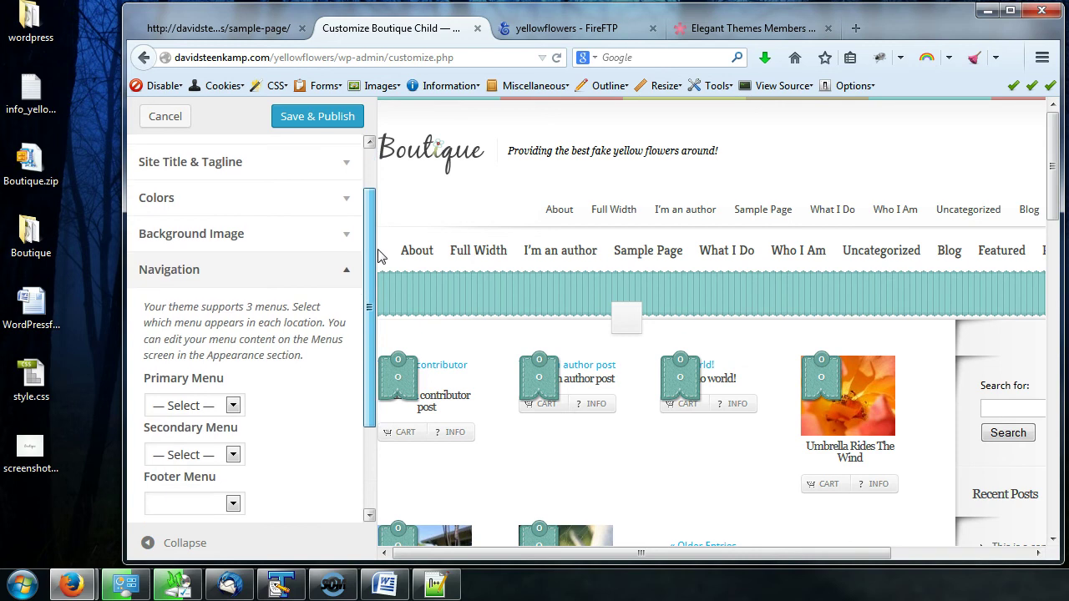
pyautogui.click(342, 278)
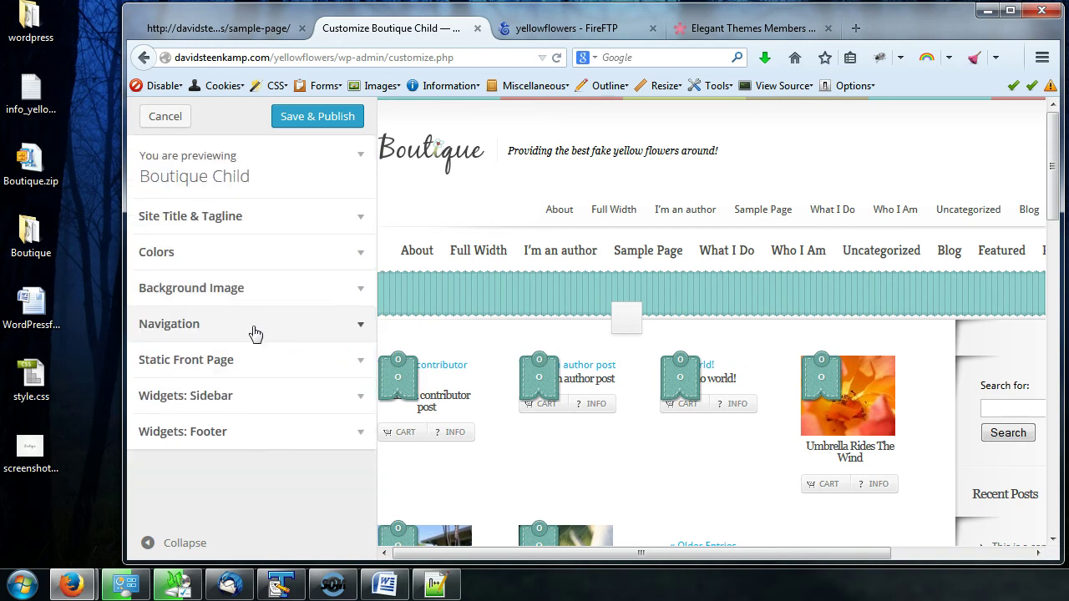
pyautogui.click(355, 367)
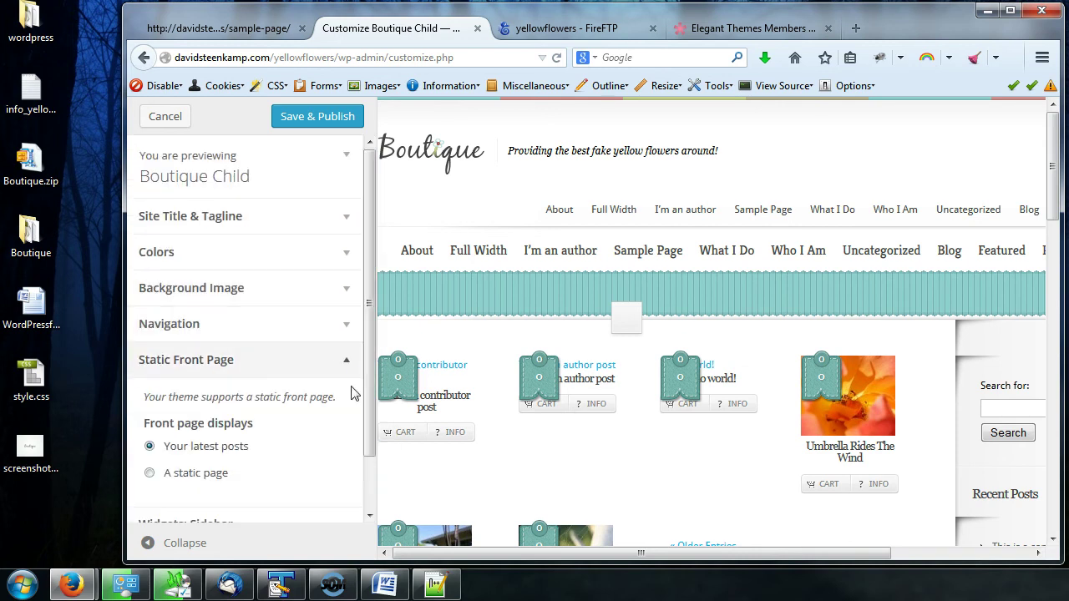
pyautogui.scroll(-1, 250, 451)
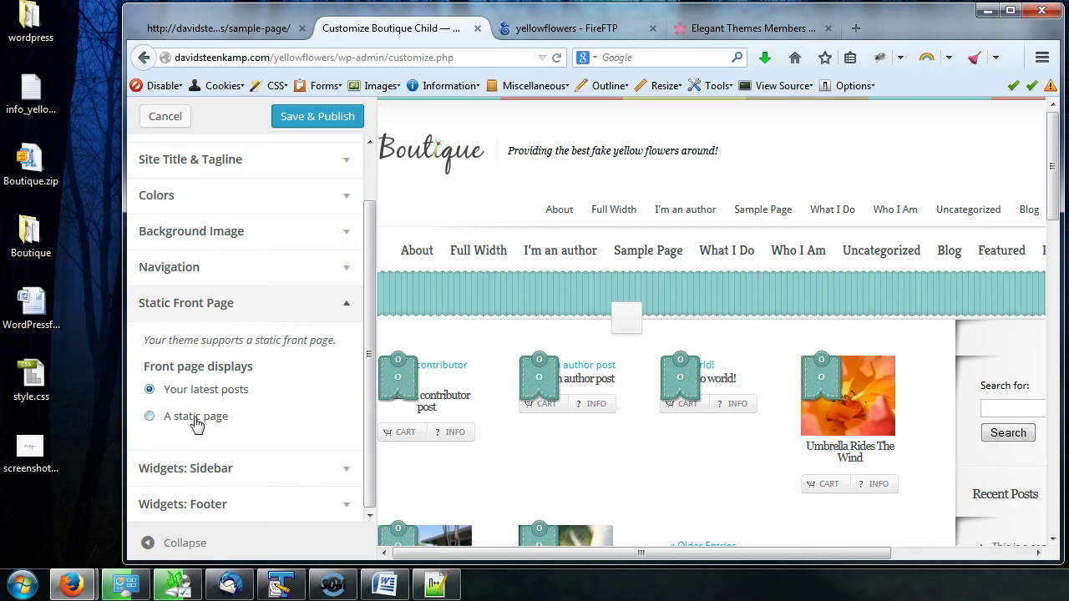
pyautogui.click(198, 417)
pyautogui.moveTo(365, 362); pyautogui.dragTo(363, 443)
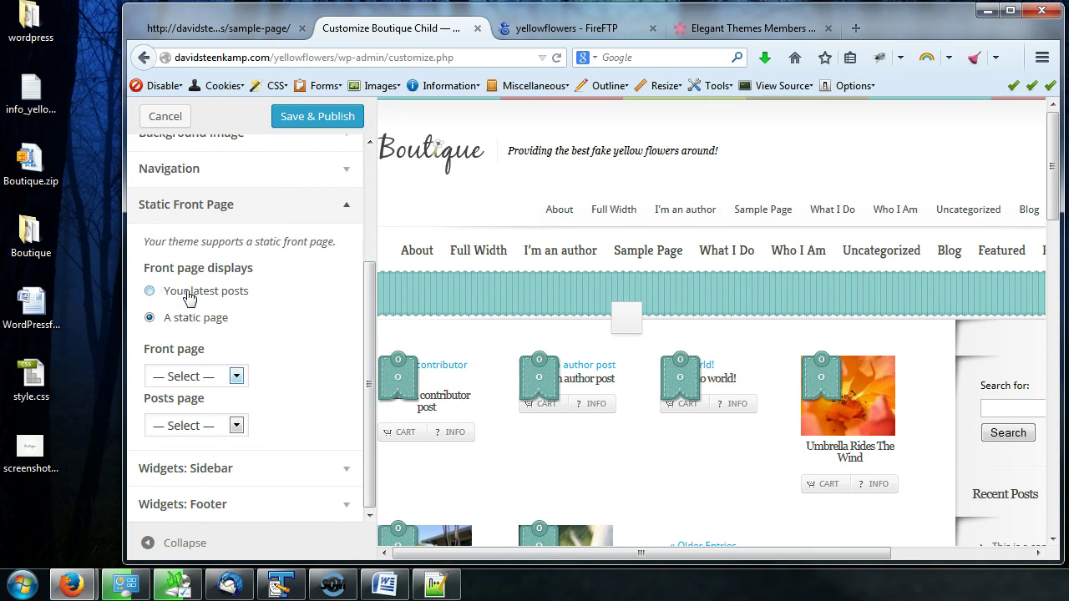
pyautogui.click(189, 298)
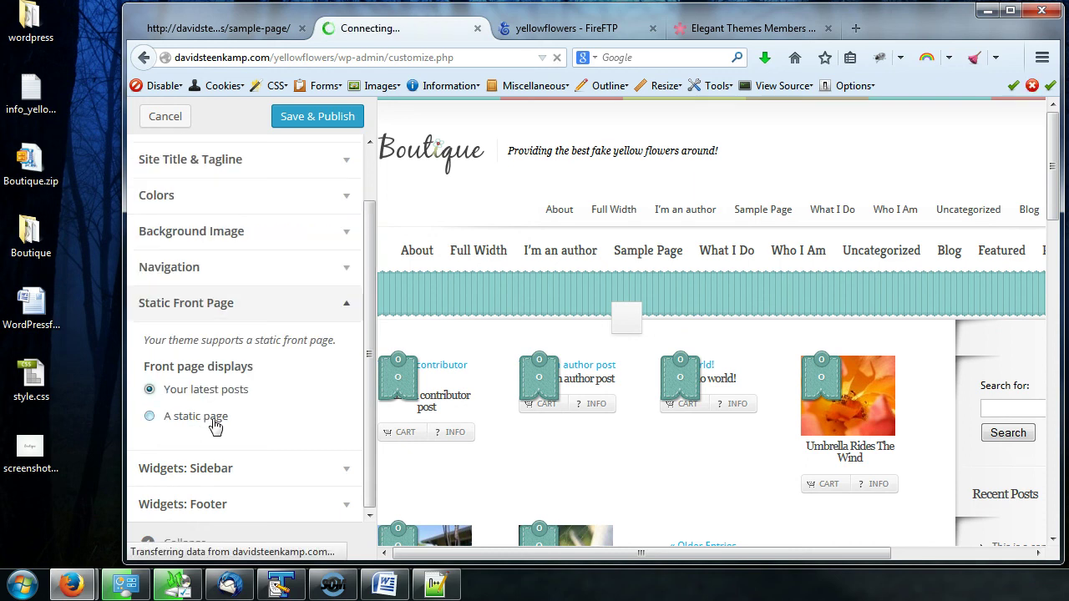
pyautogui.click(349, 314)
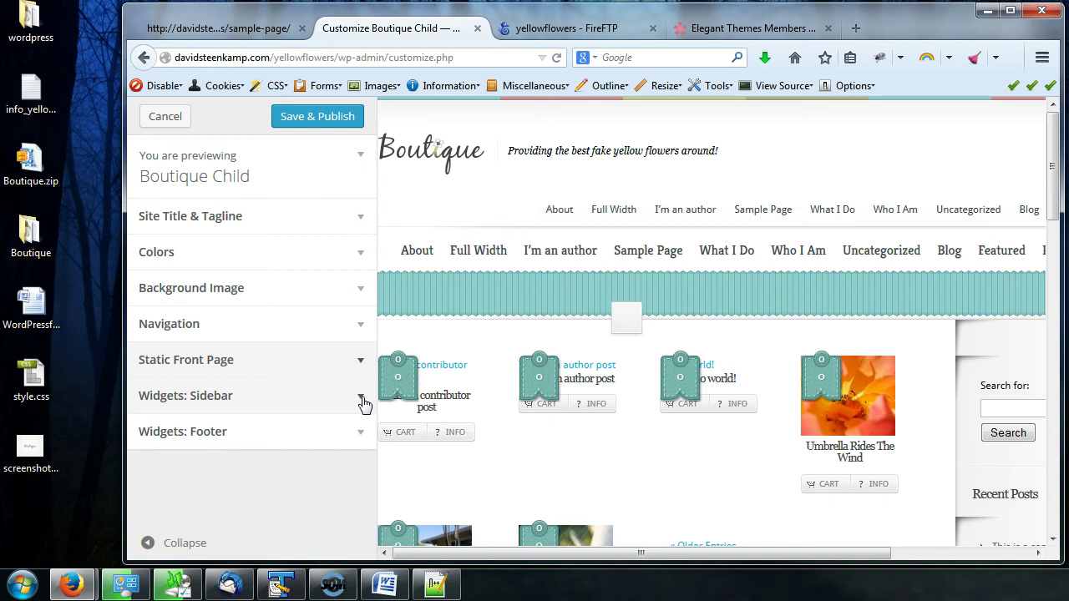
# - Compare the widget list in the Widgets: Sidebar settings with the sidebar in the site preview, from Search down to Meta
pyautogui.moveTo(743, 553); pyautogui.dragTo(882, 554)
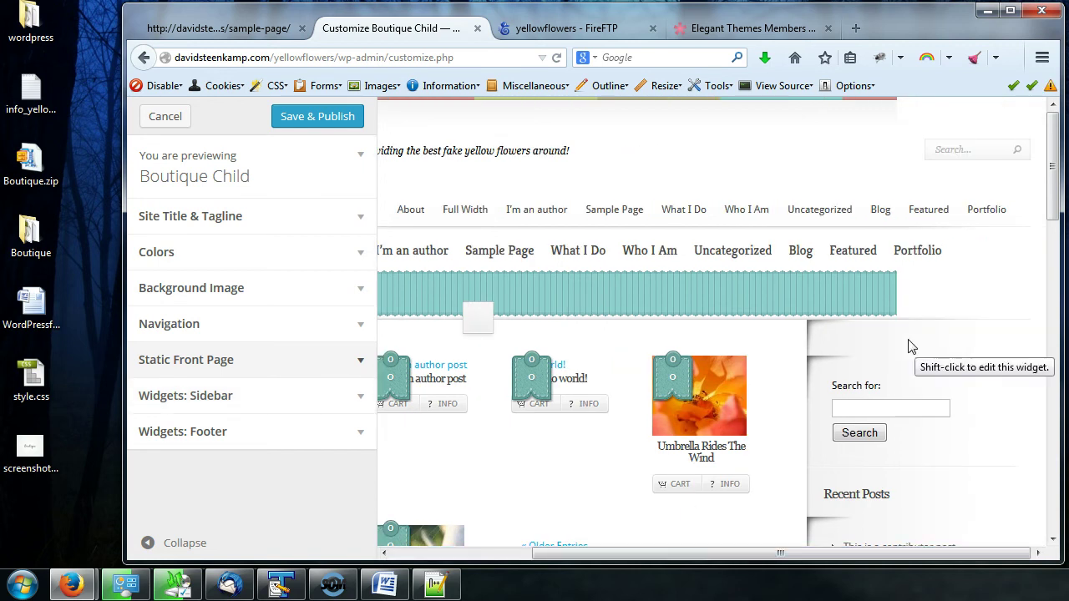
pyautogui.scroll(-5, 907, 343)
pyautogui.scroll(1, 855, 355)
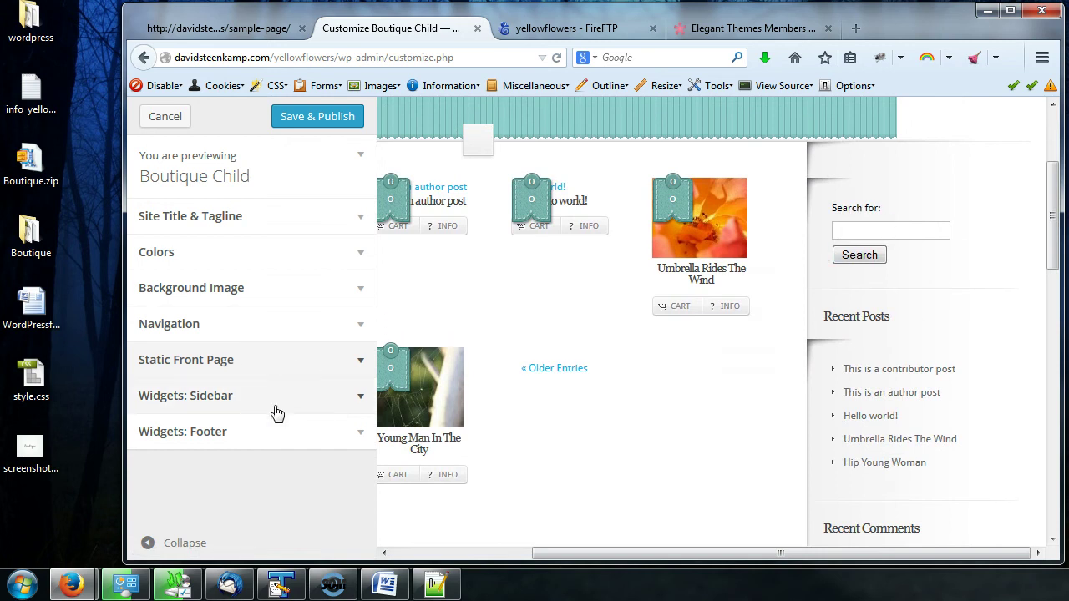
pyautogui.click(358, 403)
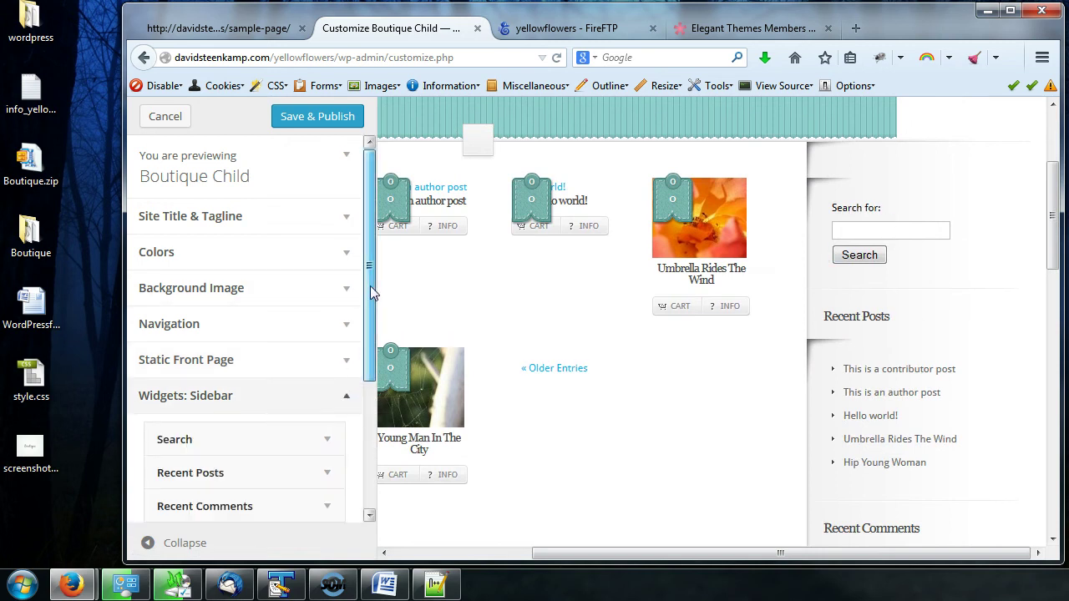
pyautogui.moveTo(370, 285); pyautogui.dragTo(369, 410)
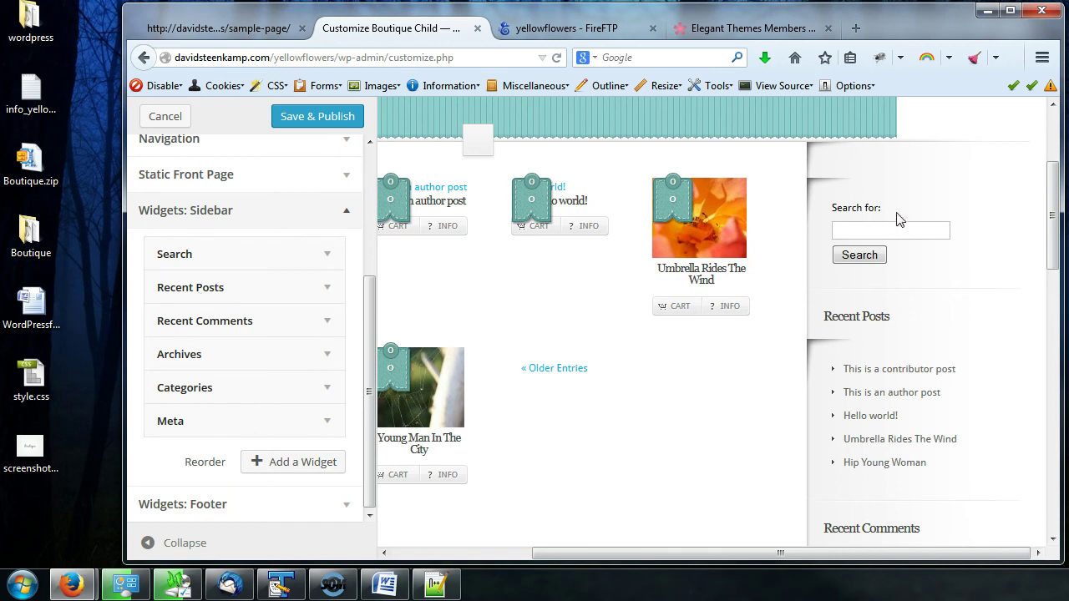
pyautogui.moveTo(1051, 218); pyautogui.dragTo(1050, 332)
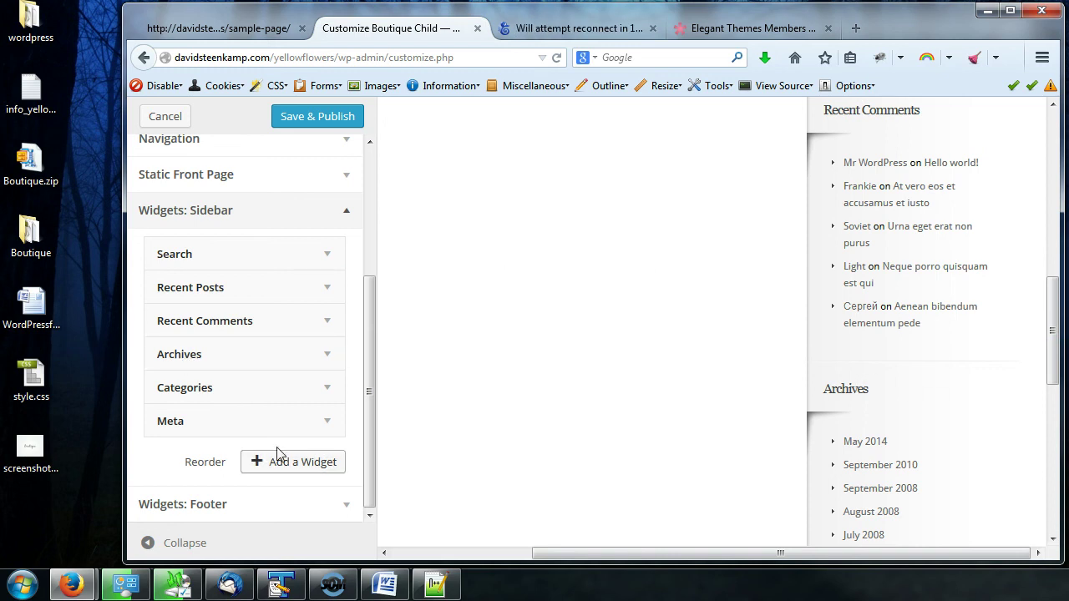
pyautogui.scroll(-10, 1042, 404)
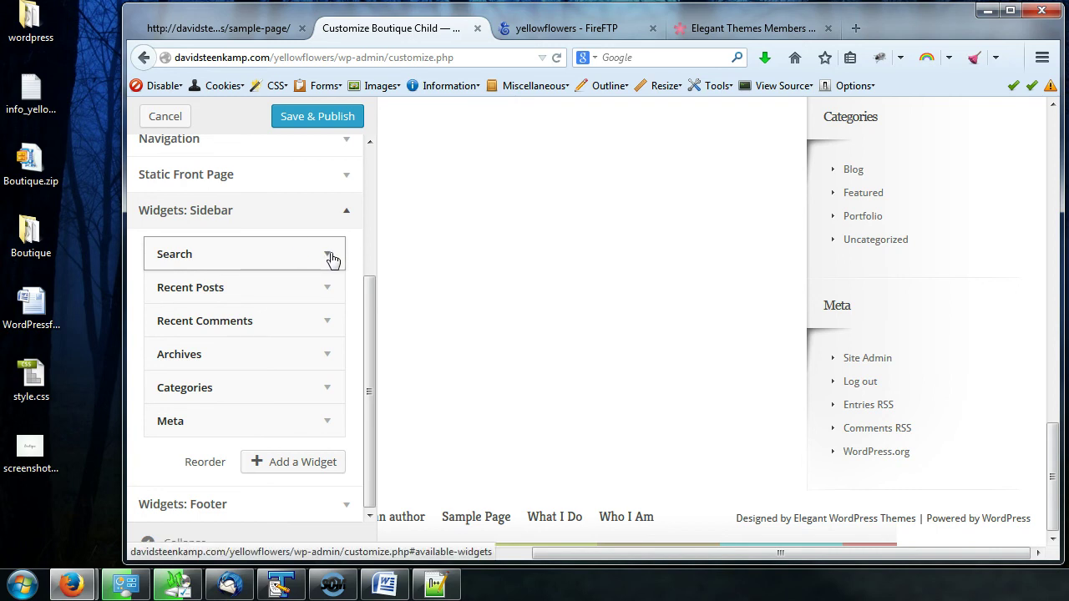
# - Remove the Search widget from the sidebar and check the sidebar in the site preview
pyautogui.scroll(5, 582, 317)
pyautogui.scroll(10, 601, 330)
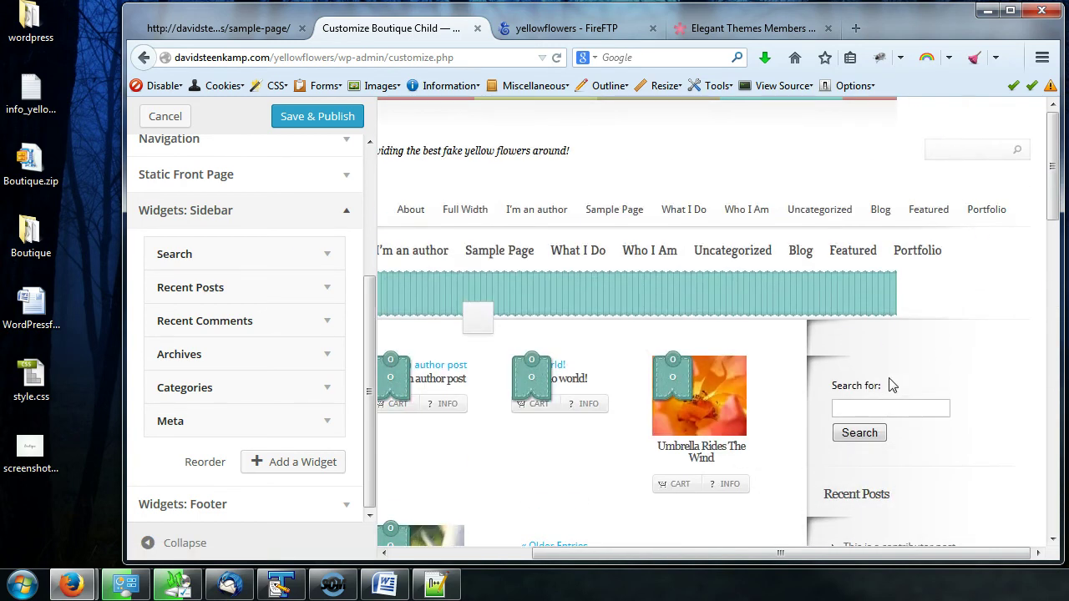
pyautogui.click(881, 411)
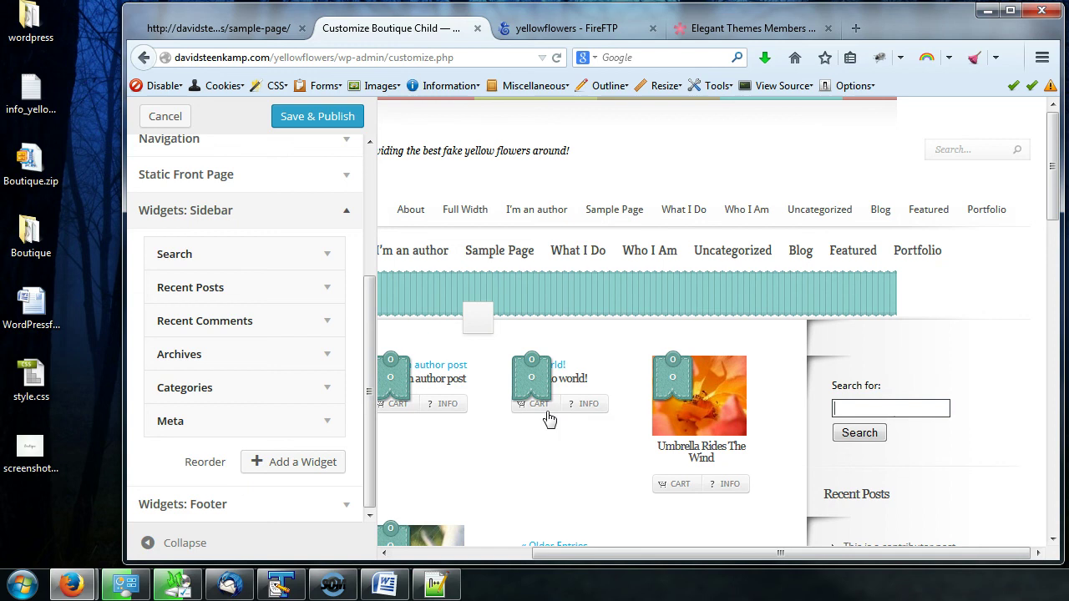
pyautogui.click(327, 257)
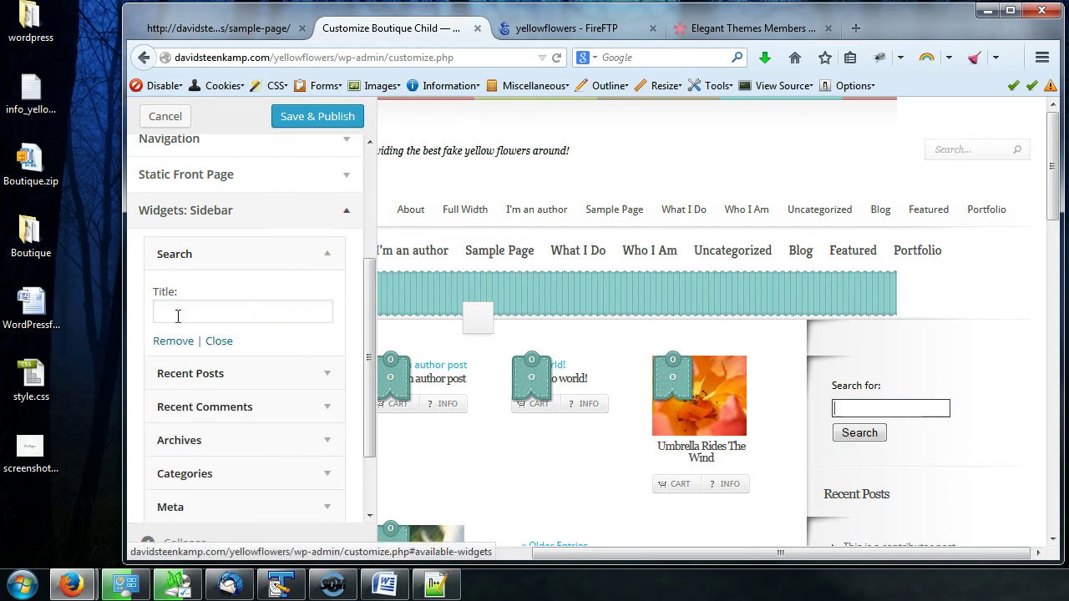
pyautogui.click(171, 342)
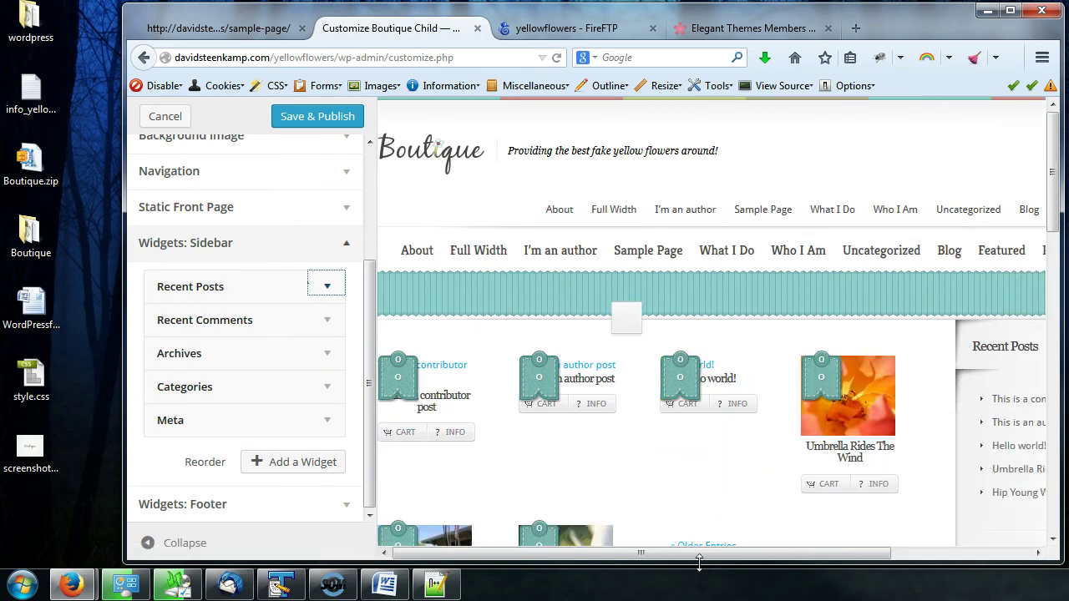
pyautogui.moveTo(703, 556); pyautogui.dragTo(843, 556)
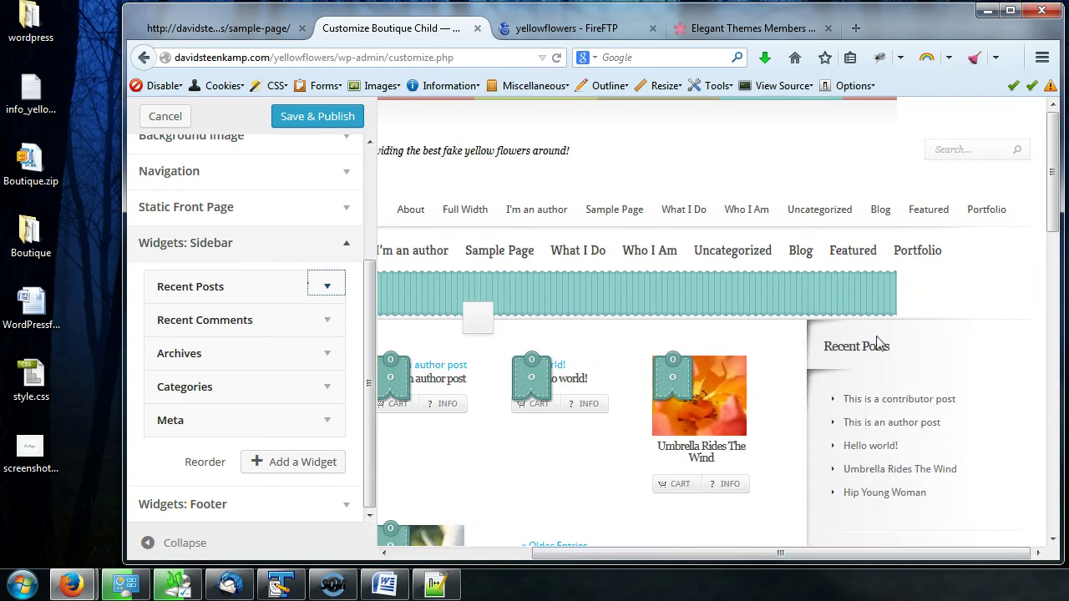
pyautogui.scroll(-10, 877, 344)
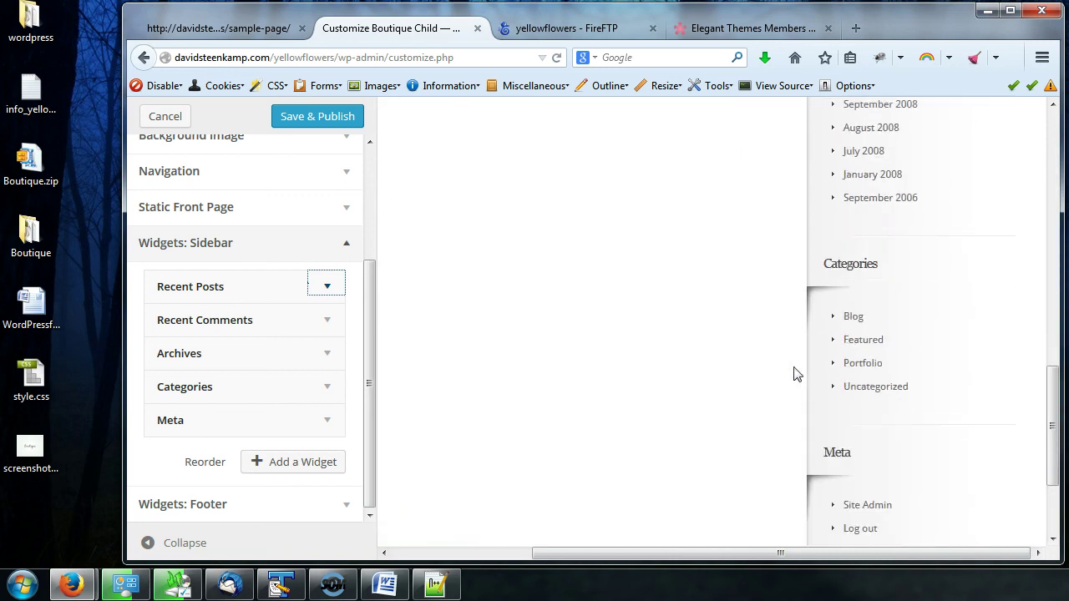
pyautogui.scroll(10, 794, 373)
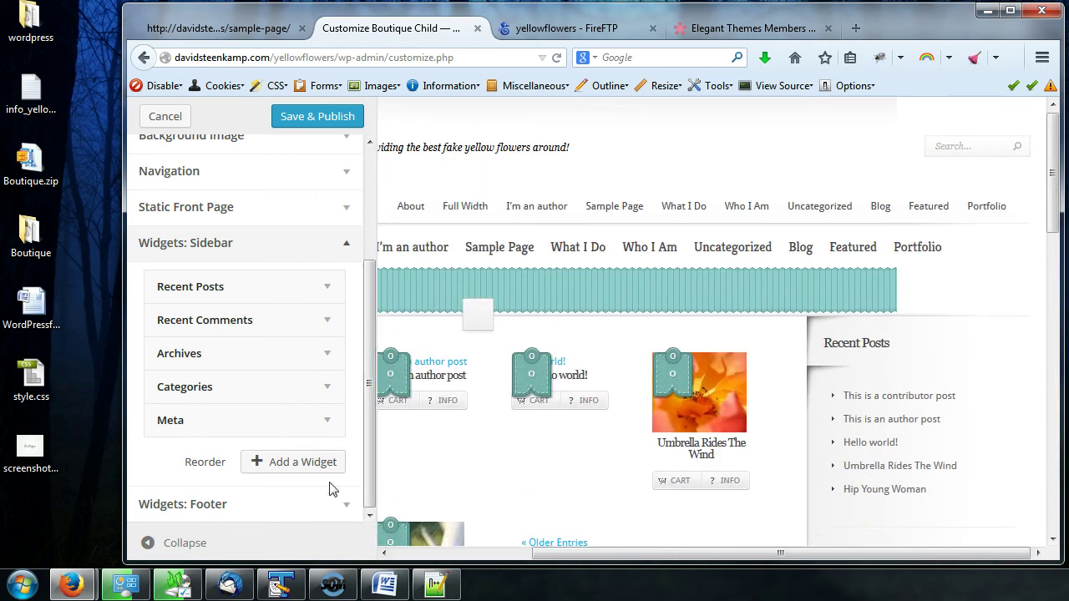
pyautogui.click(348, 254)
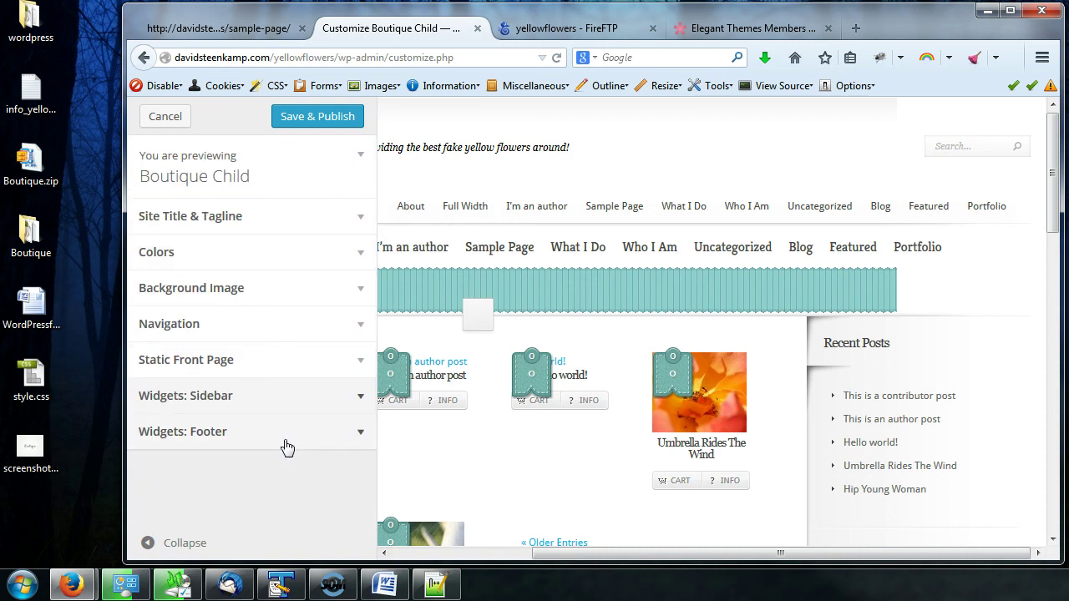
# - Add a Text widget to the Footer widget area after checking the footer in the site preview
pyautogui.click(351, 431)
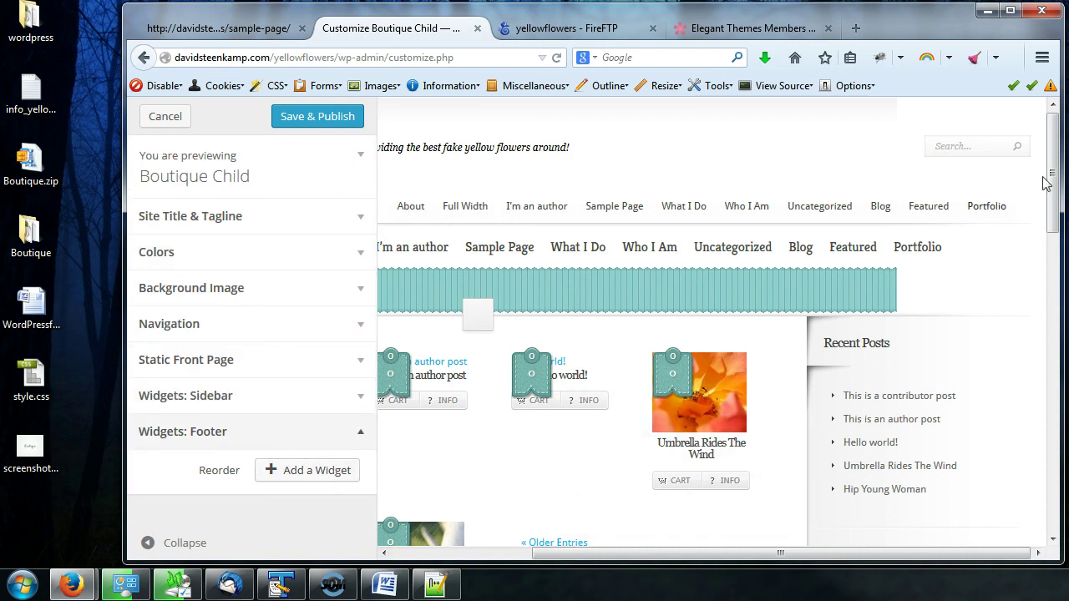
pyautogui.moveTo(1047, 182); pyautogui.dragTo(1049, 484)
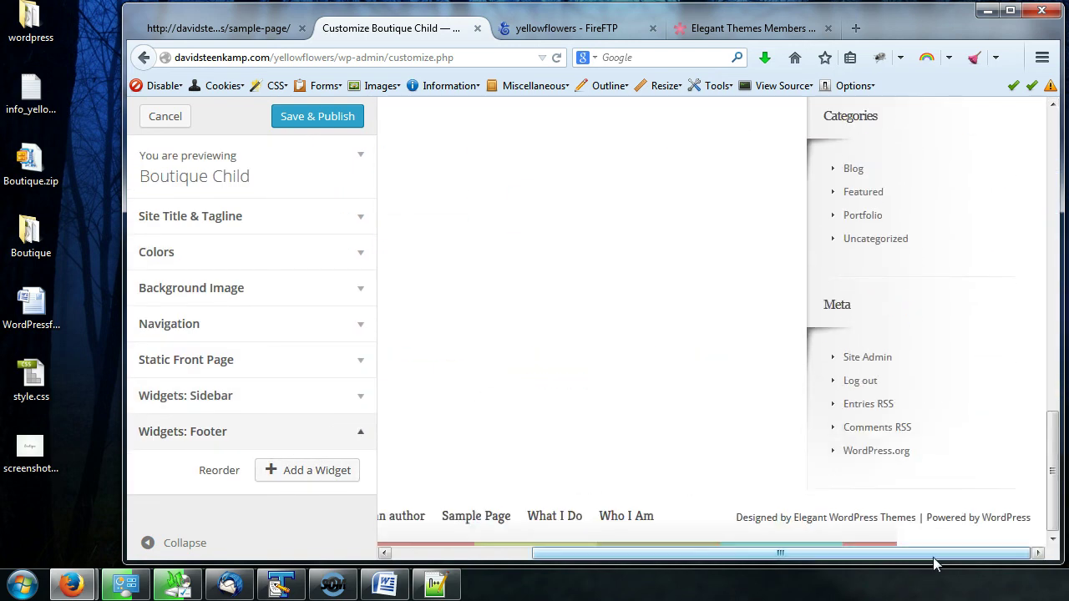
pyautogui.moveTo(933, 558); pyautogui.dragTo(438, 568)
pyautogui.click(292, 474)
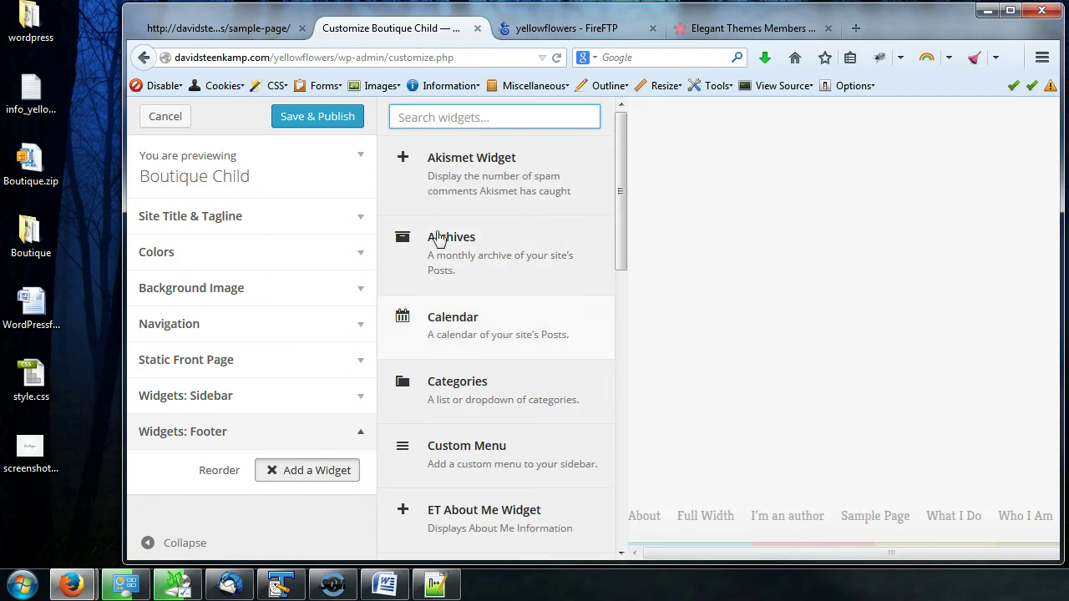
pyautogui.moveTo(620, 167); pyautogui.dragTo(598, 480)
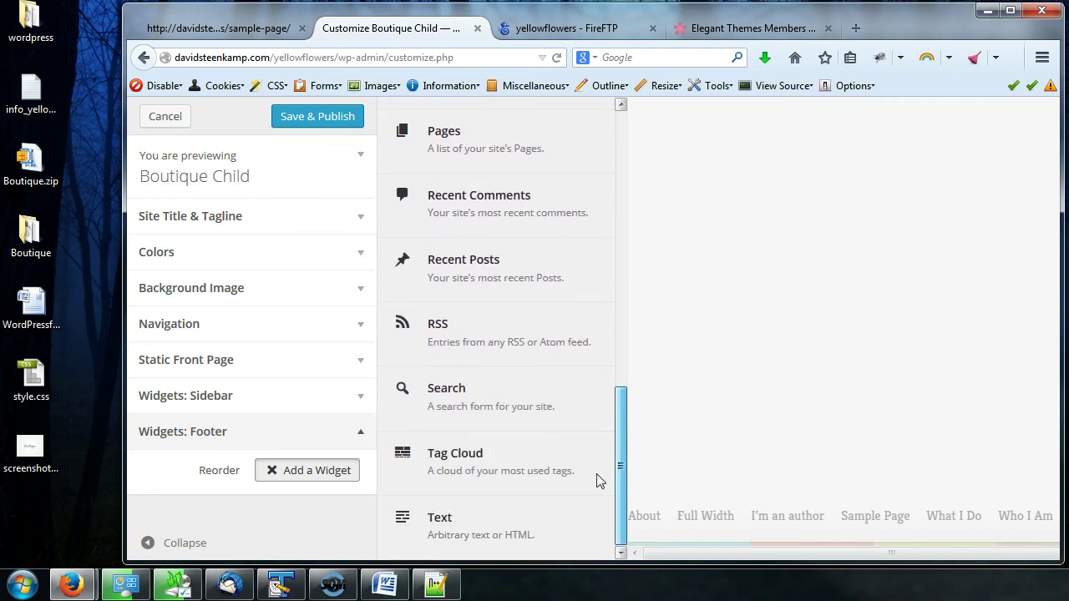
pyautogui.moveTo(626, 429); pyautogui.dragTo(604, 490)
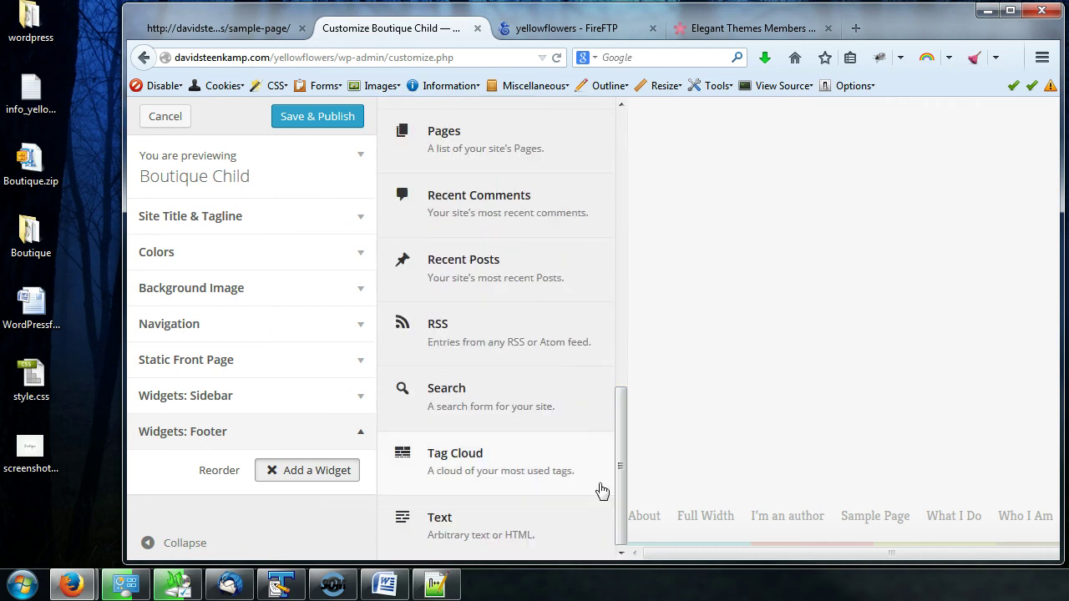
pyautogui.click(466, 533)
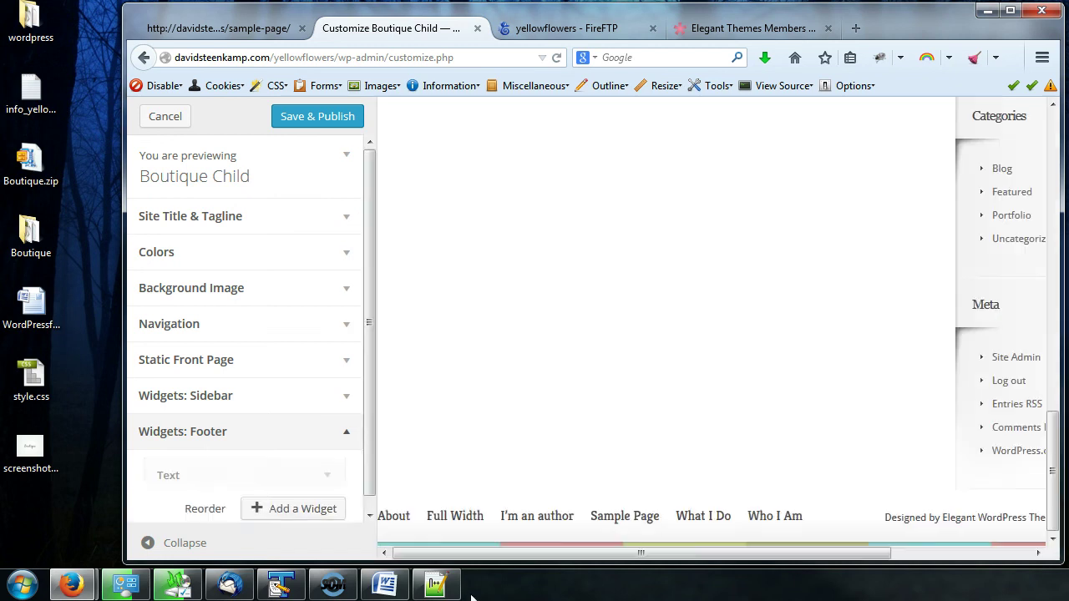
# - Title the footer Text widget Address, enter the street address as its content, and check it in the preview's footer
pyautogui.moveTo(369, 291); pyautogui.dragTo(368, 370)
pyautogui.click(240, 349)
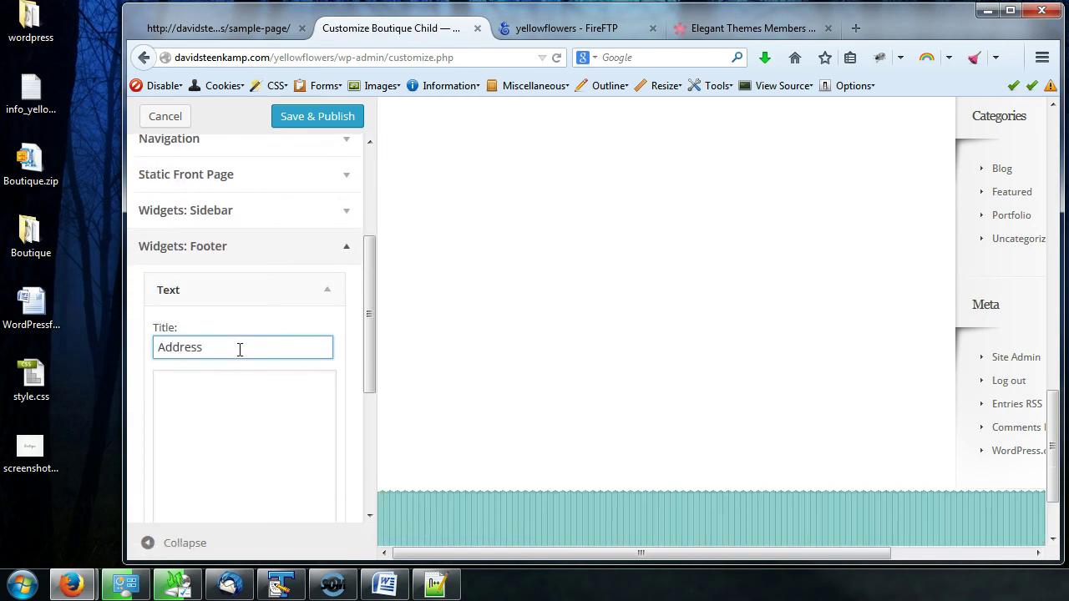
pyautogui.press('Tab')
pyautogui.write('1234 ')
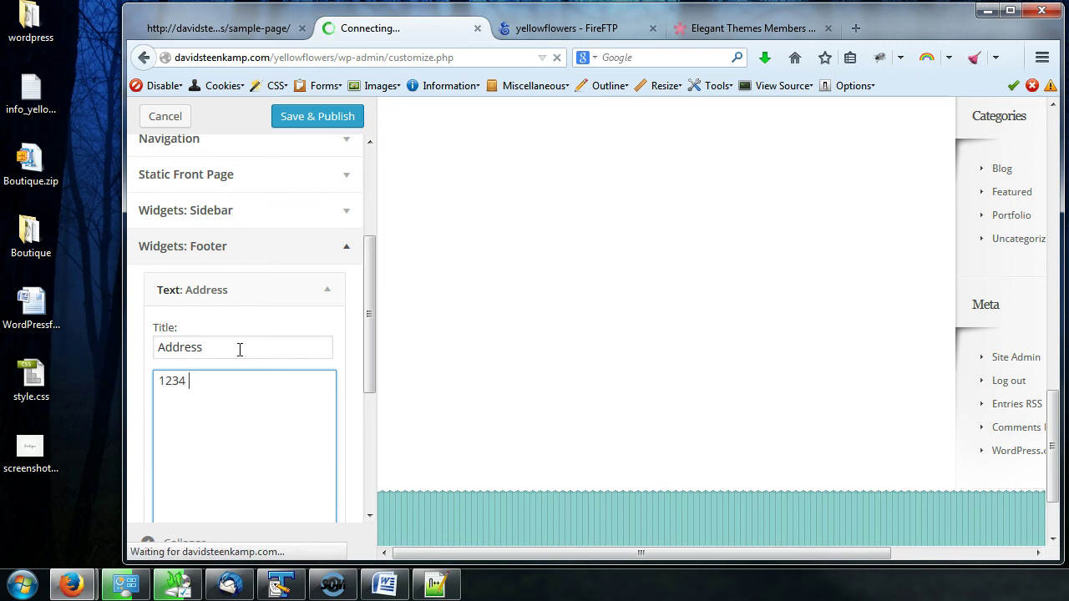
pyautogui.write('Strawberry Lane')
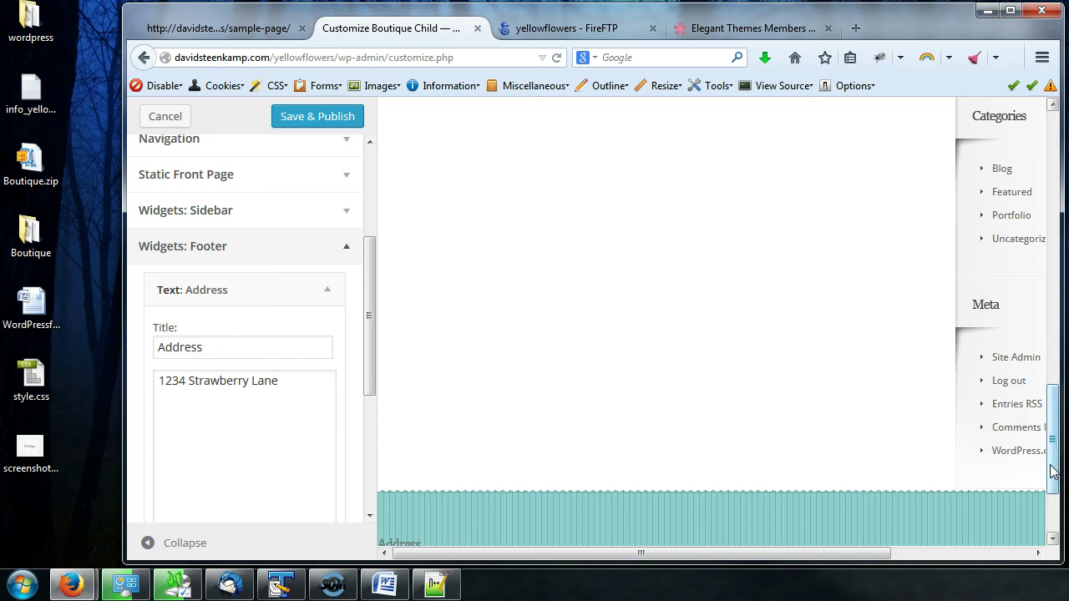
pyautogui.click(1059, 504)
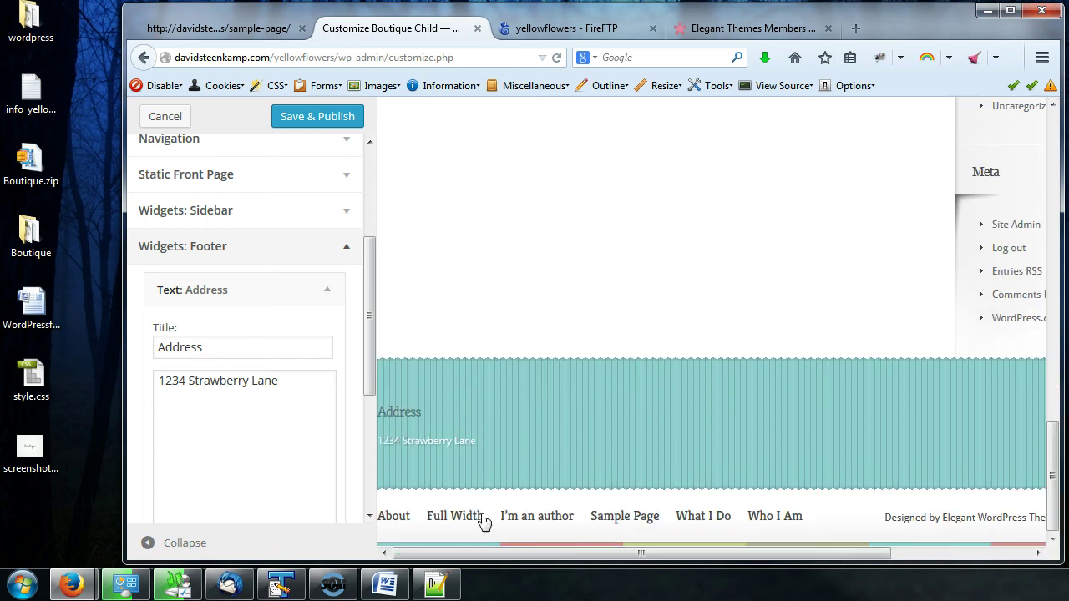
pyautogui.moveTo(380, 410); pyautogui.dragTo(471, 442)
pyautogui.click(493, 446)
# - Add a second line with the city, province and country to the footer Text widget's content
pyautogui.click(317, 403)
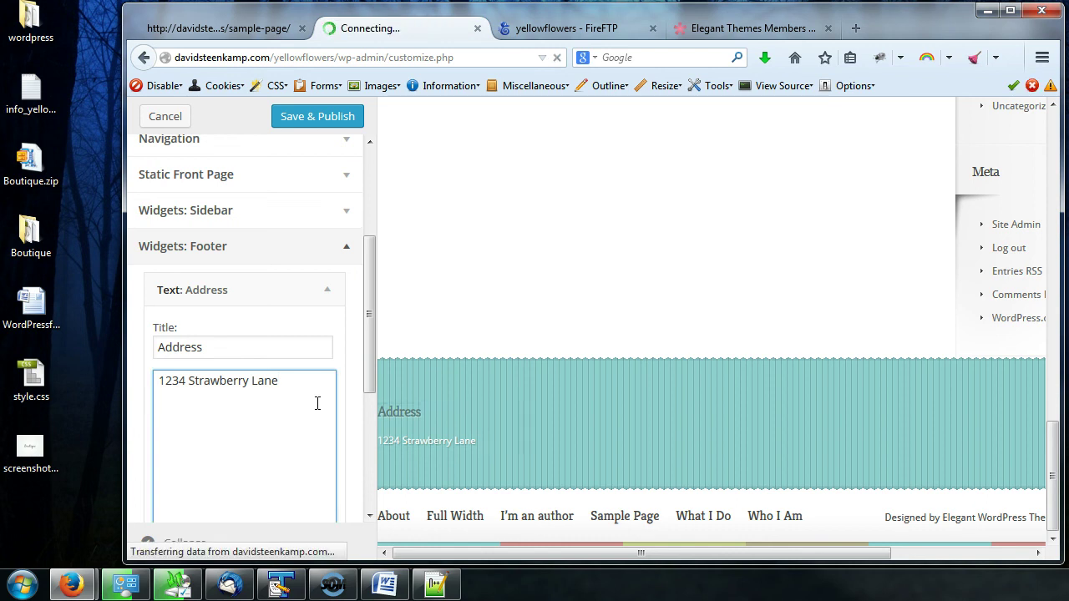
pyautogui.press('Return')
pyautogui.write('Somewhere, ')
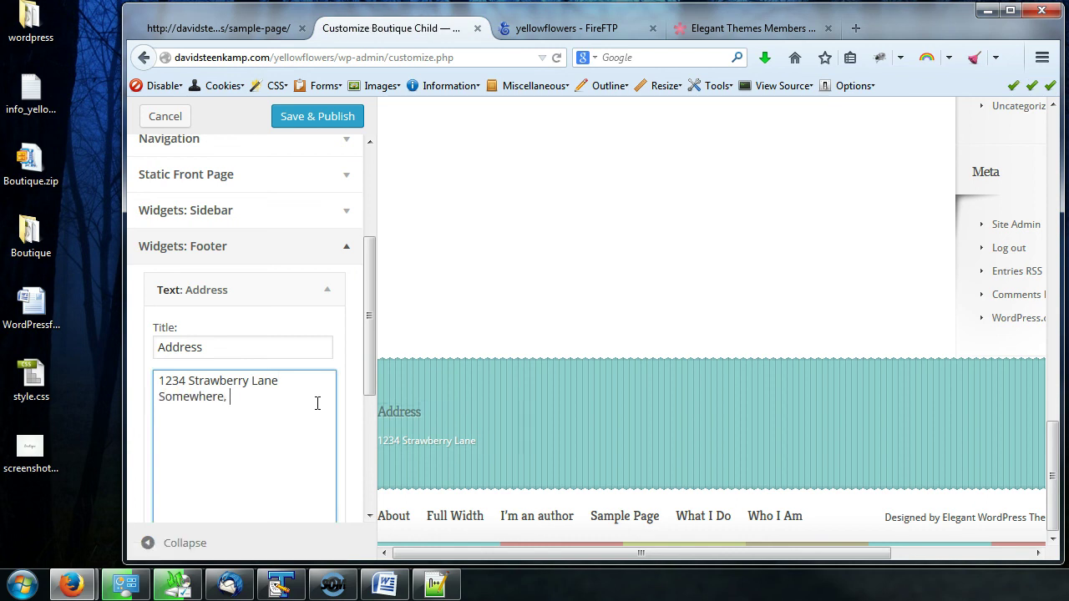
pyautogui.write('BC Canada')
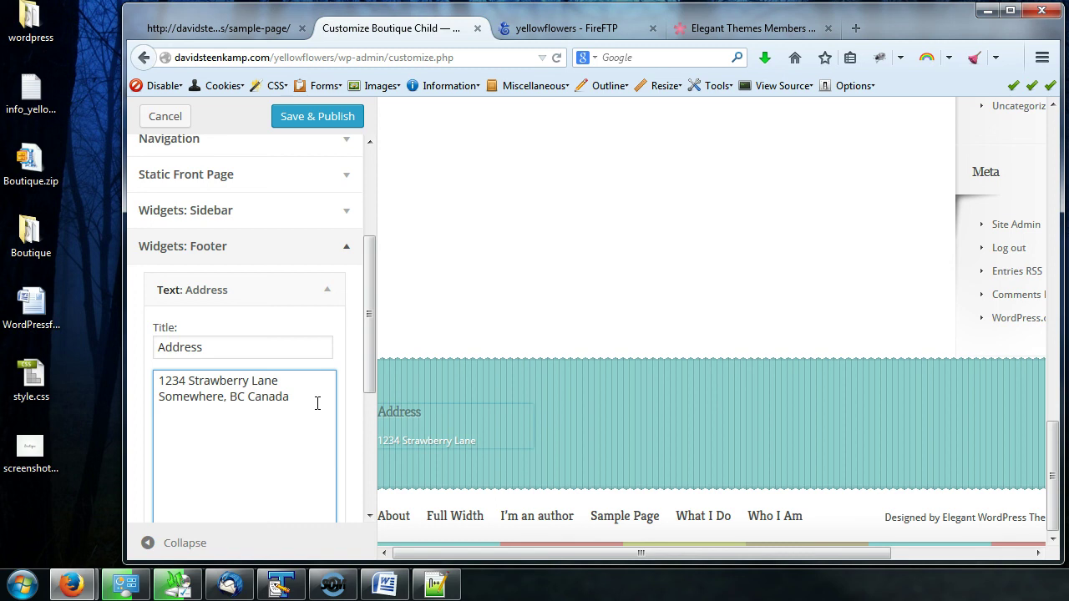
# - Update the preview to check both address lines in the footer, and look through the rest of the footer Text widget's settings
pyautogui.click(275, 354)
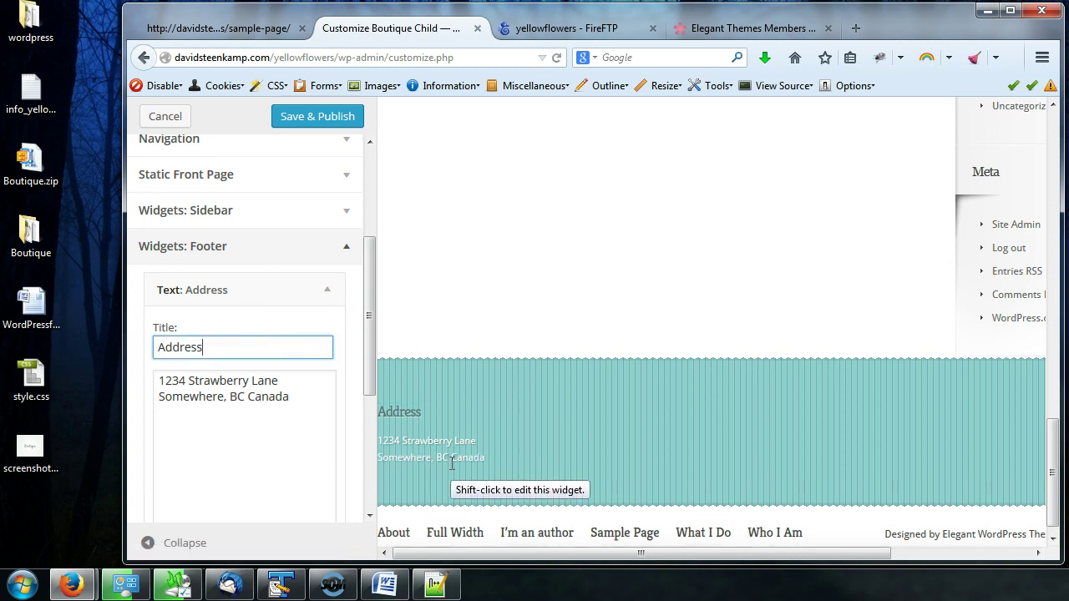
pyautogui.click(377, 413)
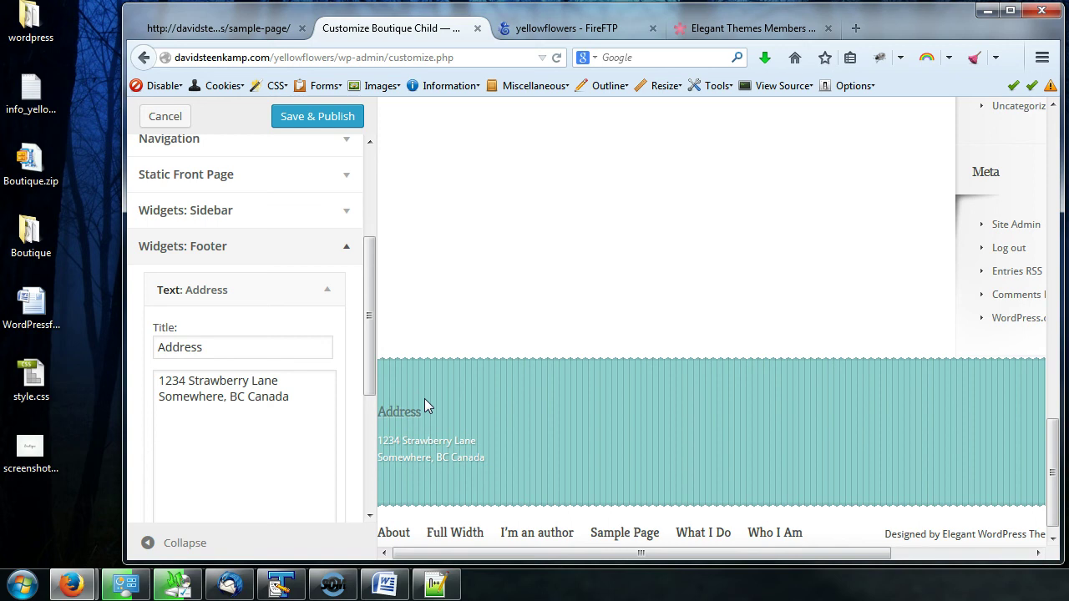
pyautogui.moveTo(372, 358); pyautogui.dragTo(382, 486)
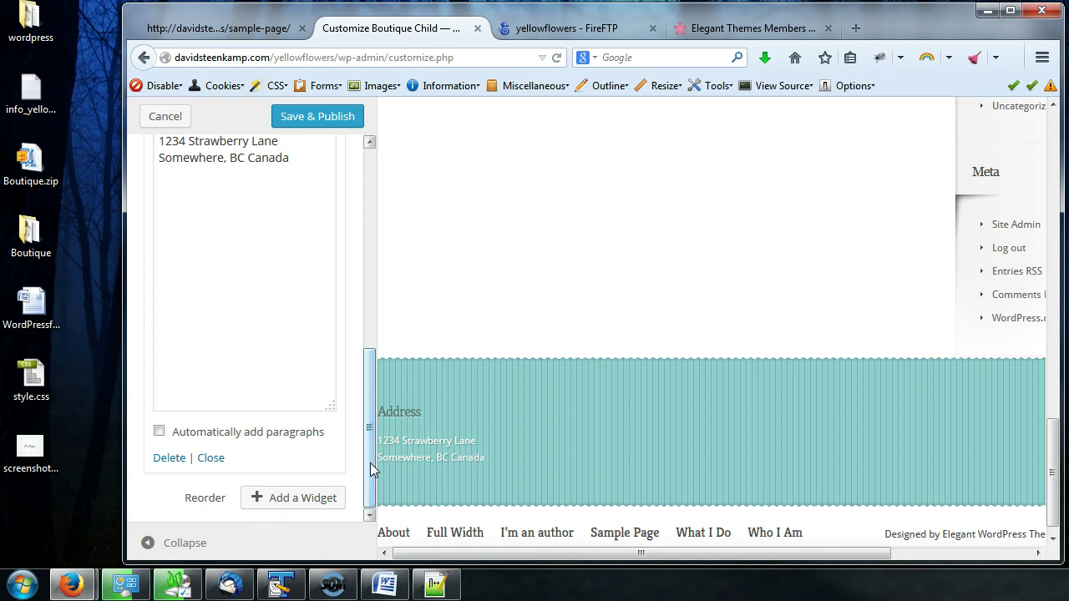
pyautogui.scroll(6, 368, 440)
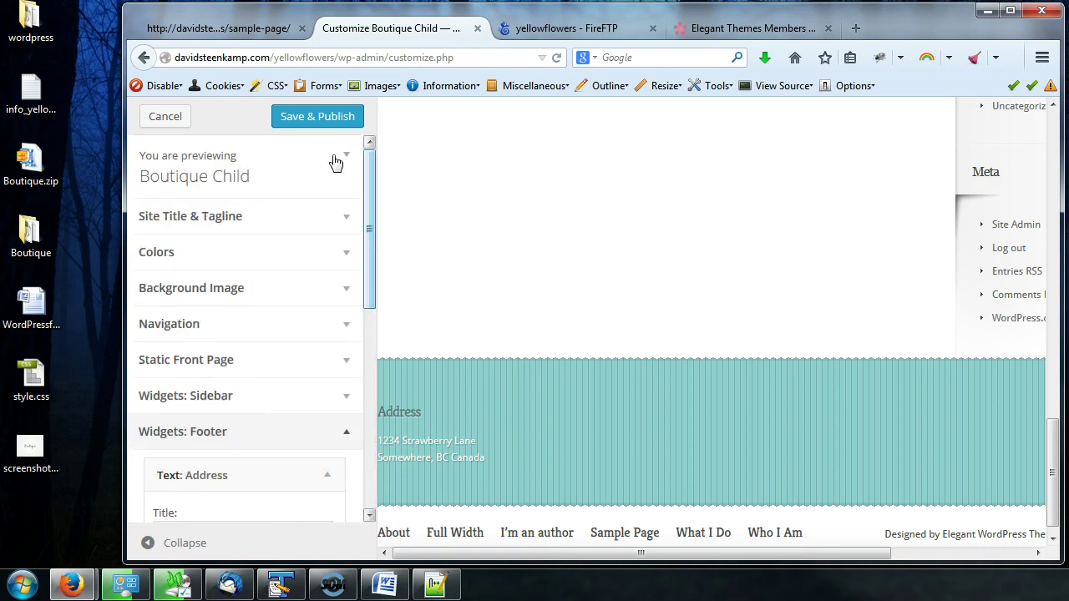
# - Save and publish the theme customizations, and close the customizer
pyautogui.click(317, 123)
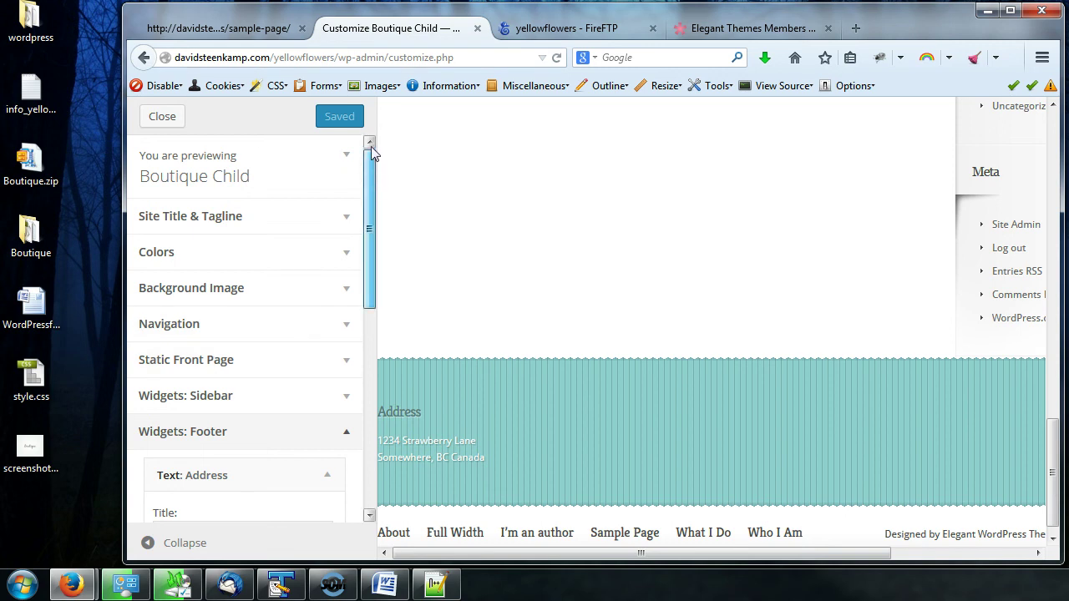
pyautogui.scroll(15, 526, 422)
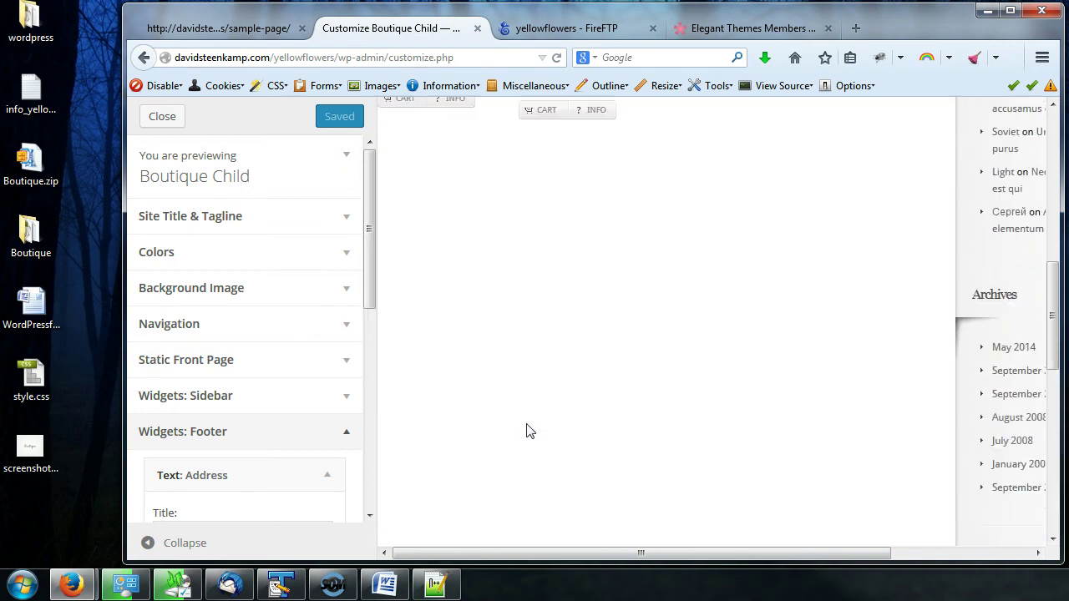
pyautogui.click(167, 121)
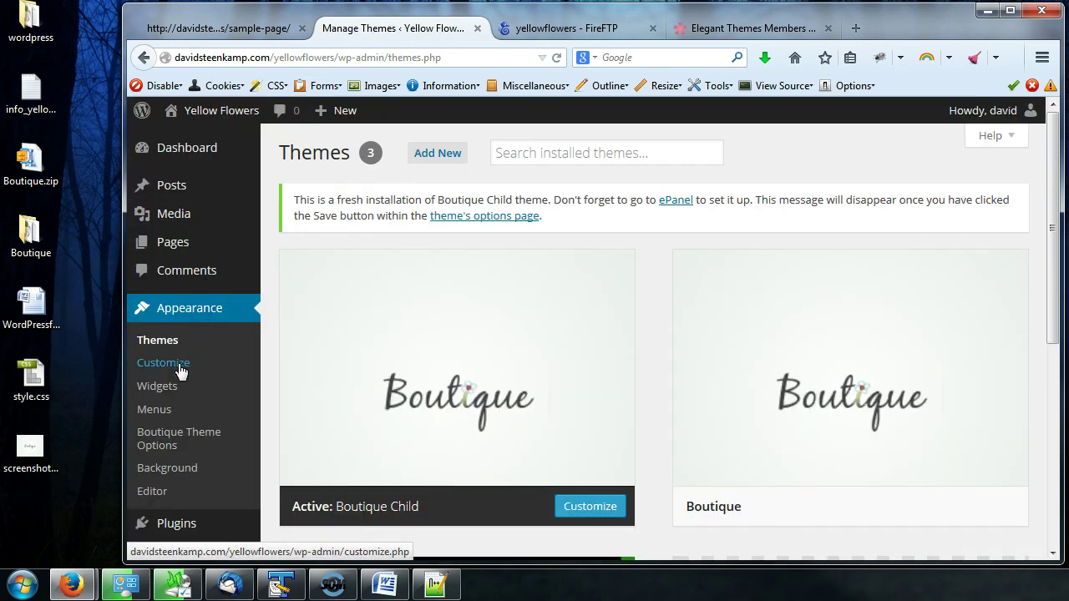
# - Reload the live Sample Page and check its footer Address widget and sidebar against the published changes
pyautogui.click(255, 33)
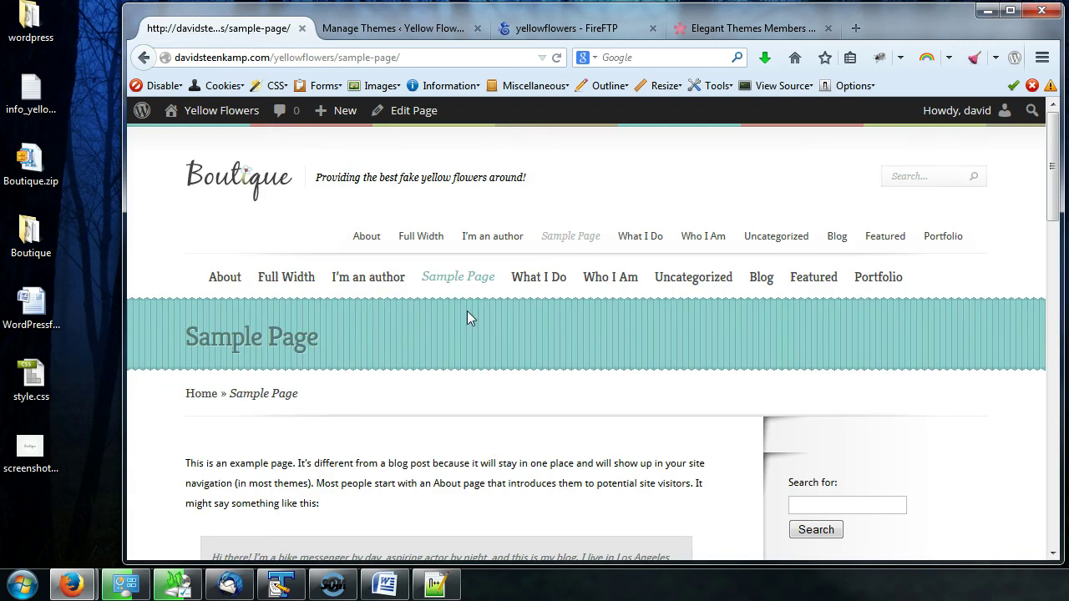
pyautogui.scroll(-5, 468, 317)
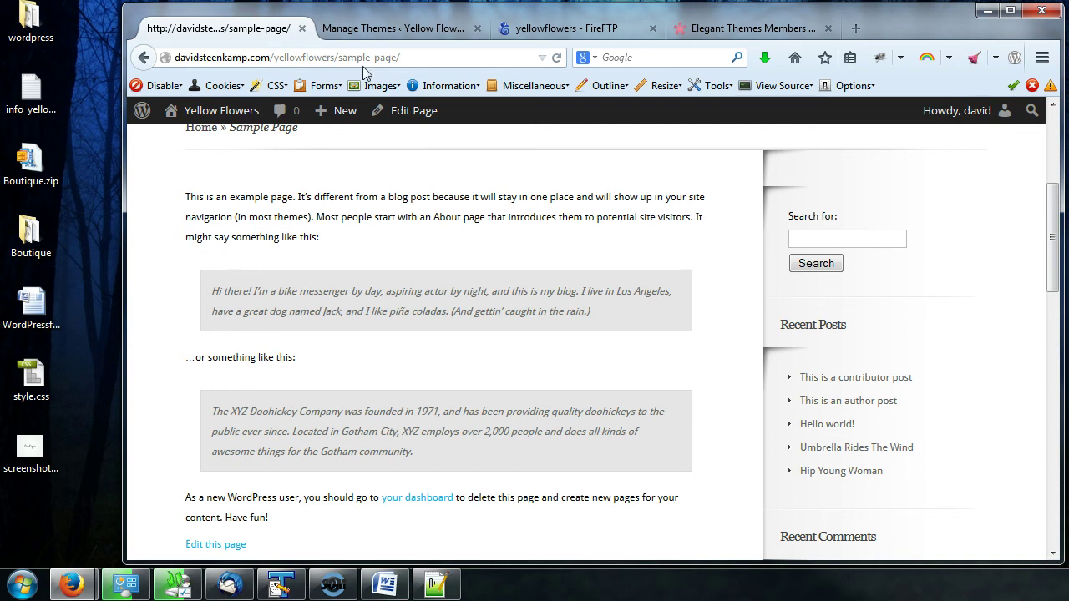
pyautogui.click(557, 56)
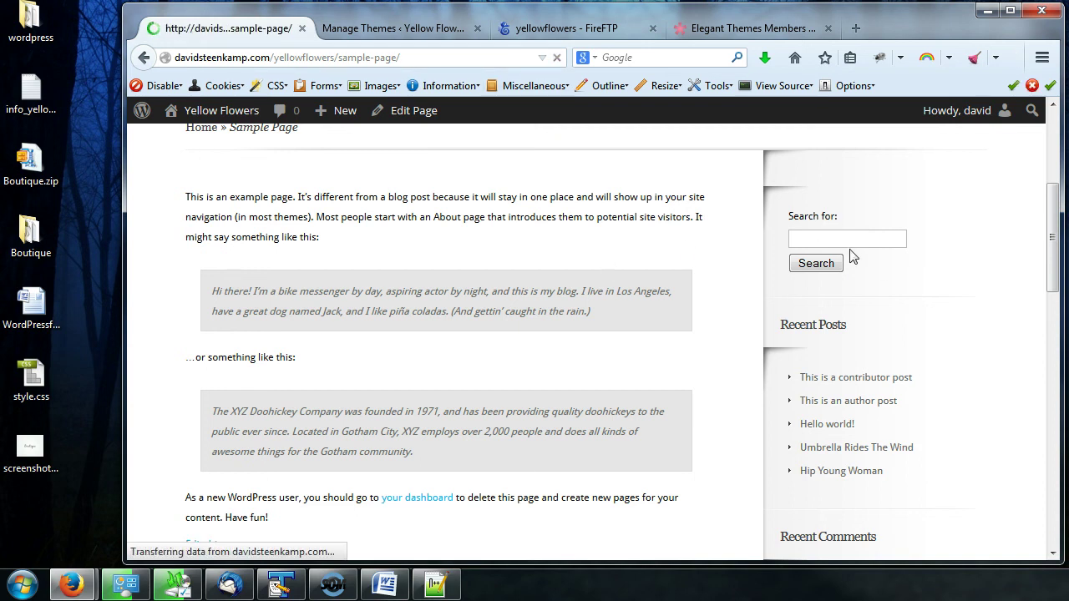
pyautogui.moveTo(1048, 220); pyautogui.dragTo(1057, 476)
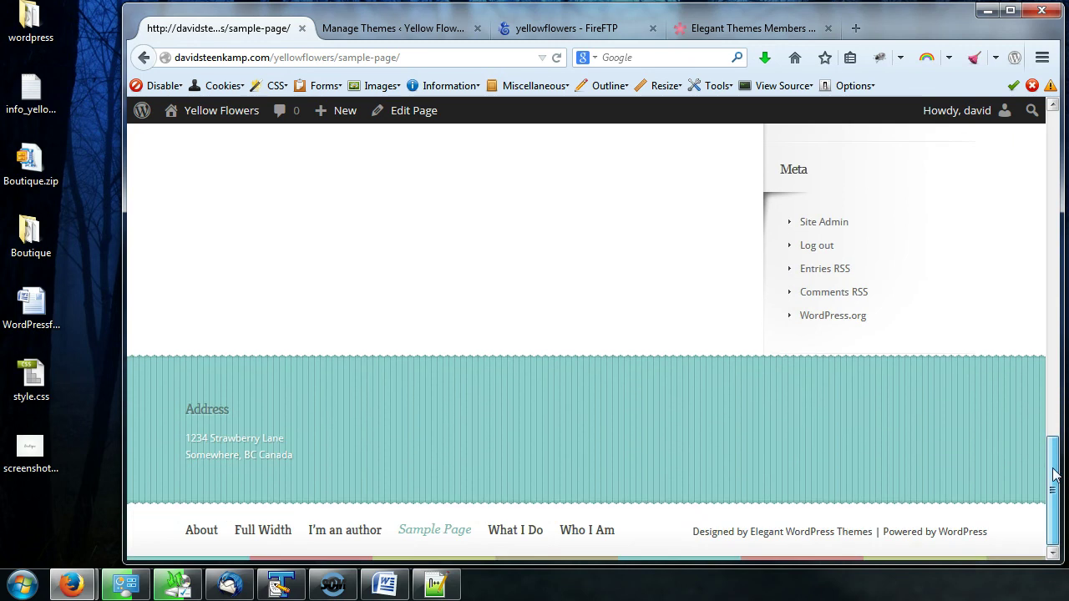
pyautogui.click(197, 410)
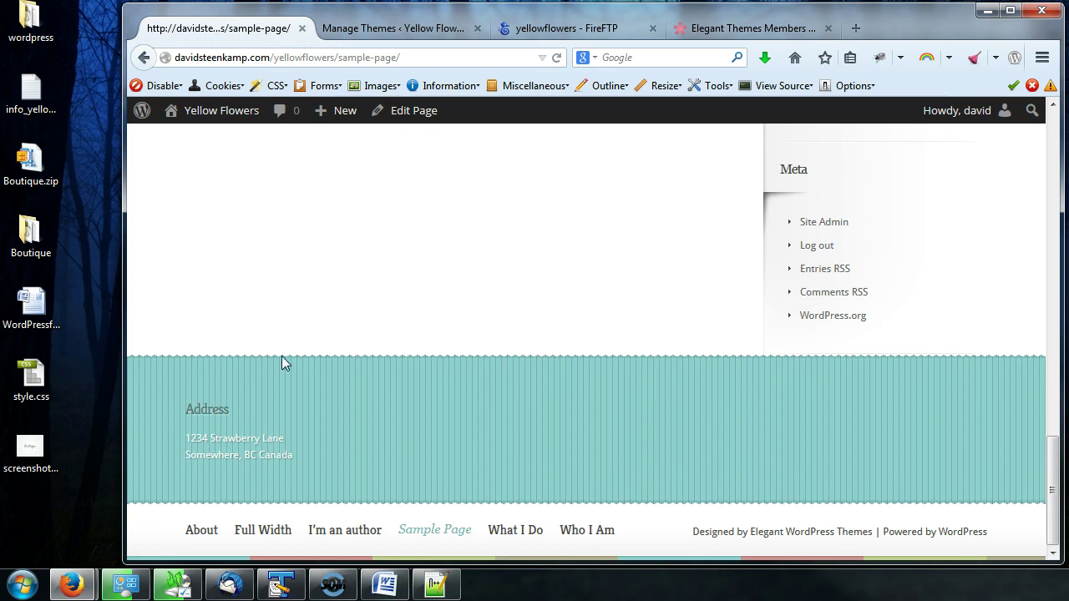
pyautogui.scroll(10, 282, 356)
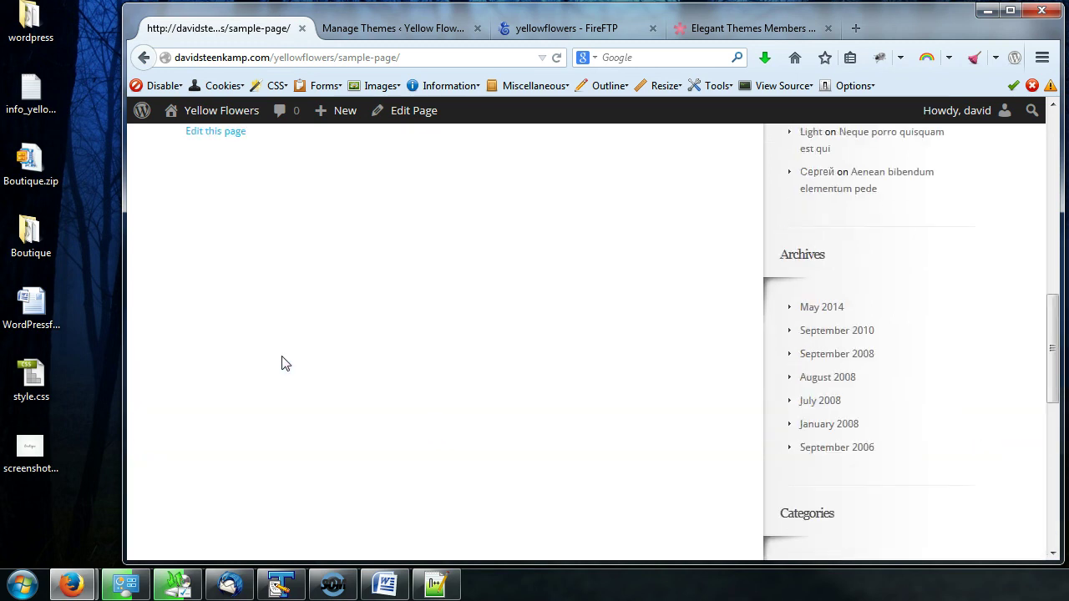
pyautogui.scroll(3, 282, 356)
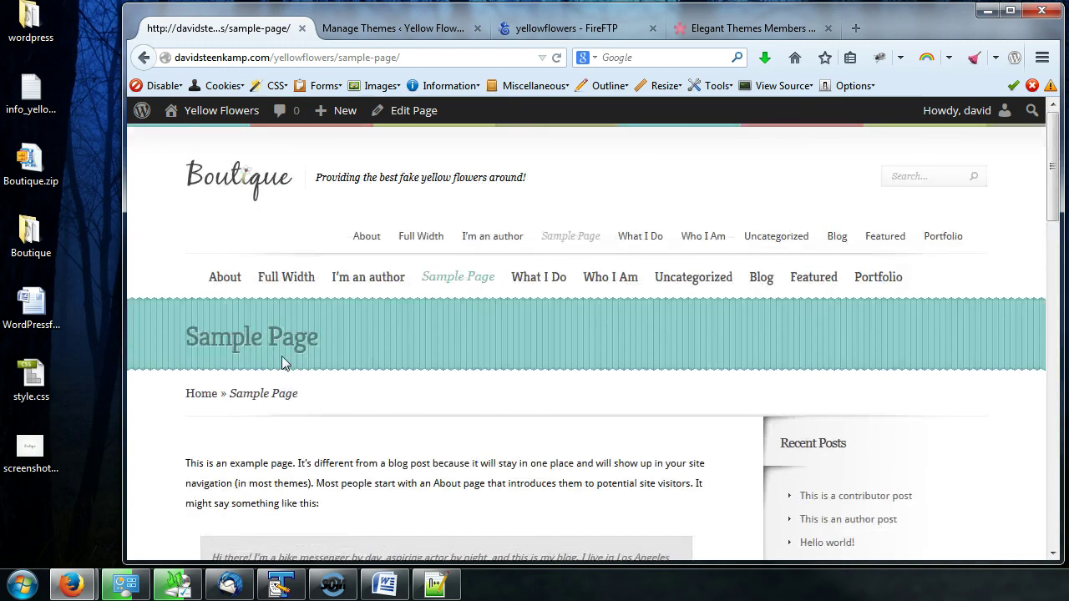
# - Open the live site's home page from its logo, and return to the Themes admin page
pyautogui.click(241, 182)
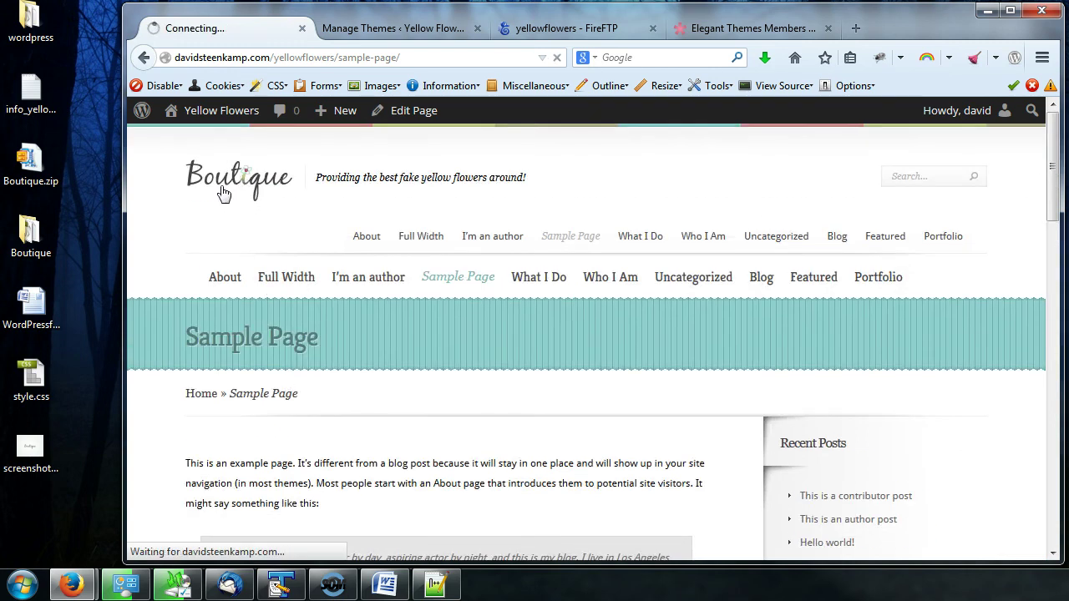
pyautogui.click(377, 32)
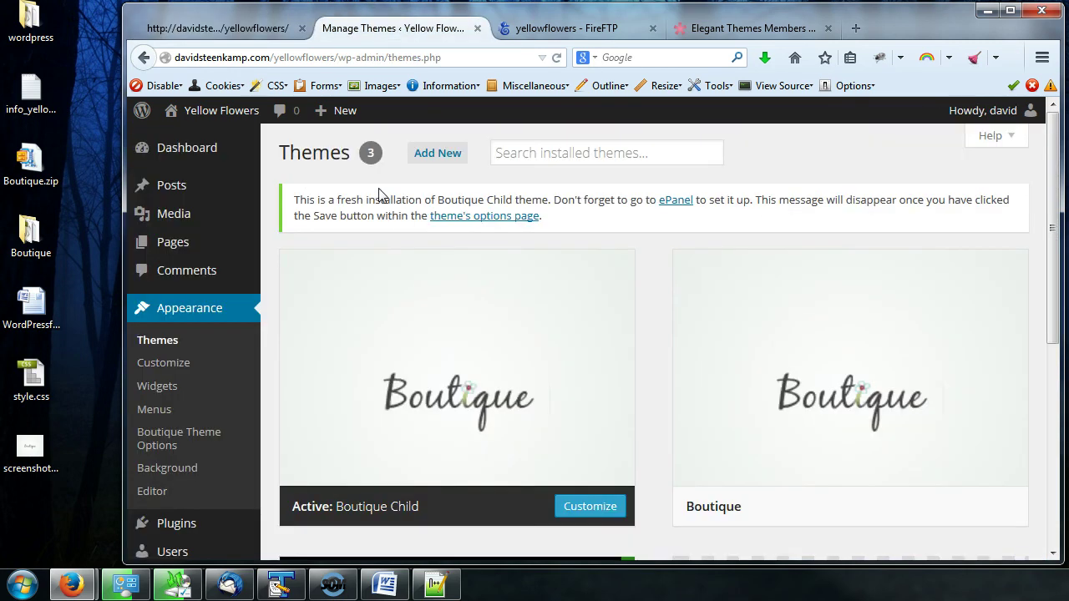